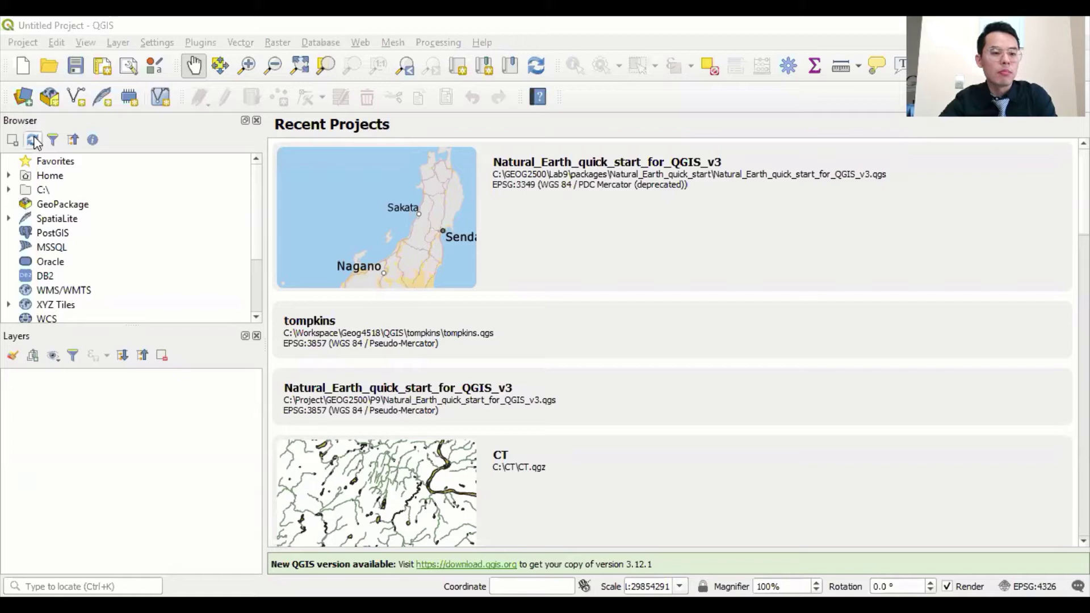
Step: Expand the C:\GEOG2500\Lab10 folder in the file browser to list its shapefiles
click(9, 191)
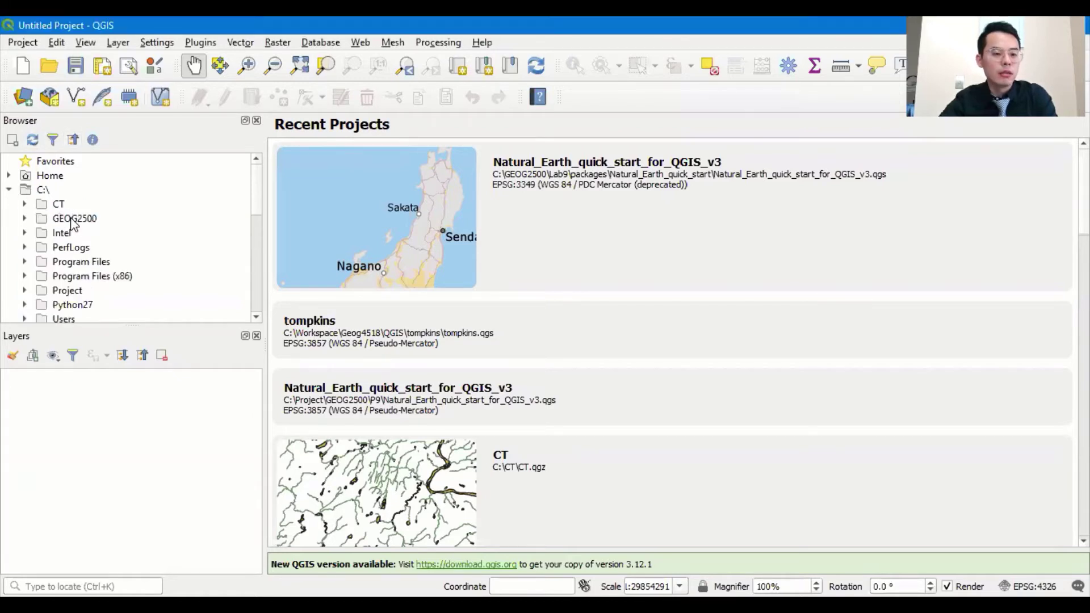
click(24, 220)
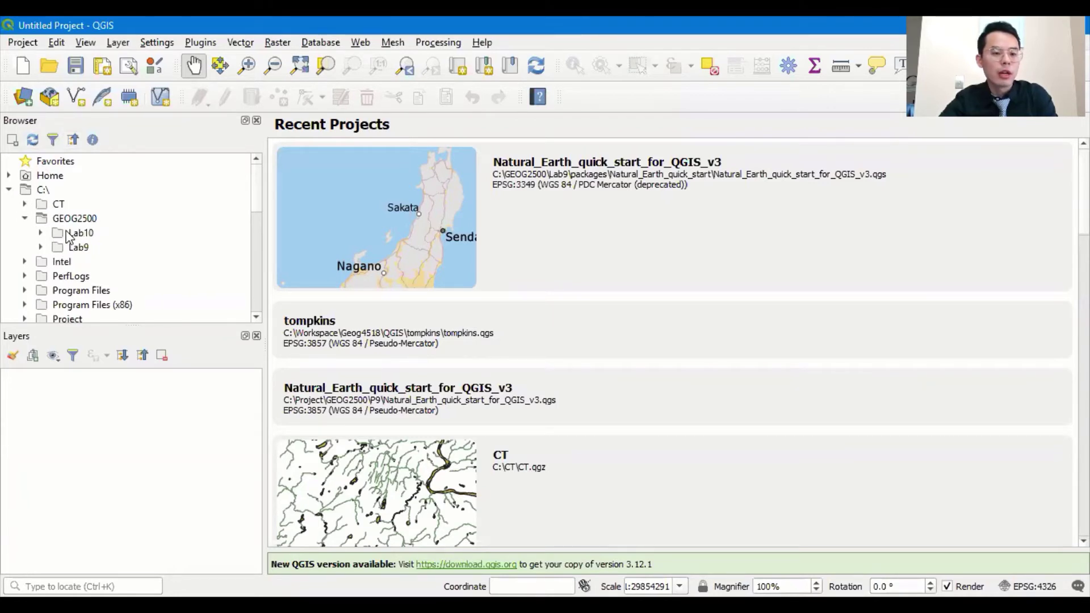
click(40, 233)
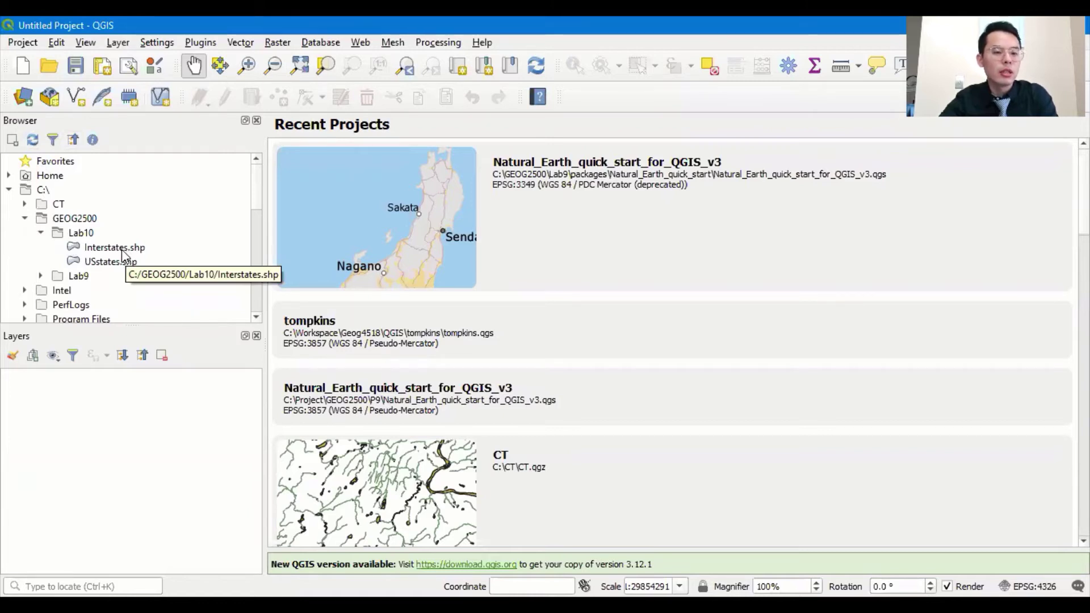
Step: Add Interstates.shp and USstates.shp to the project and place the Interstates layer above USstates
double_click(120, 247)
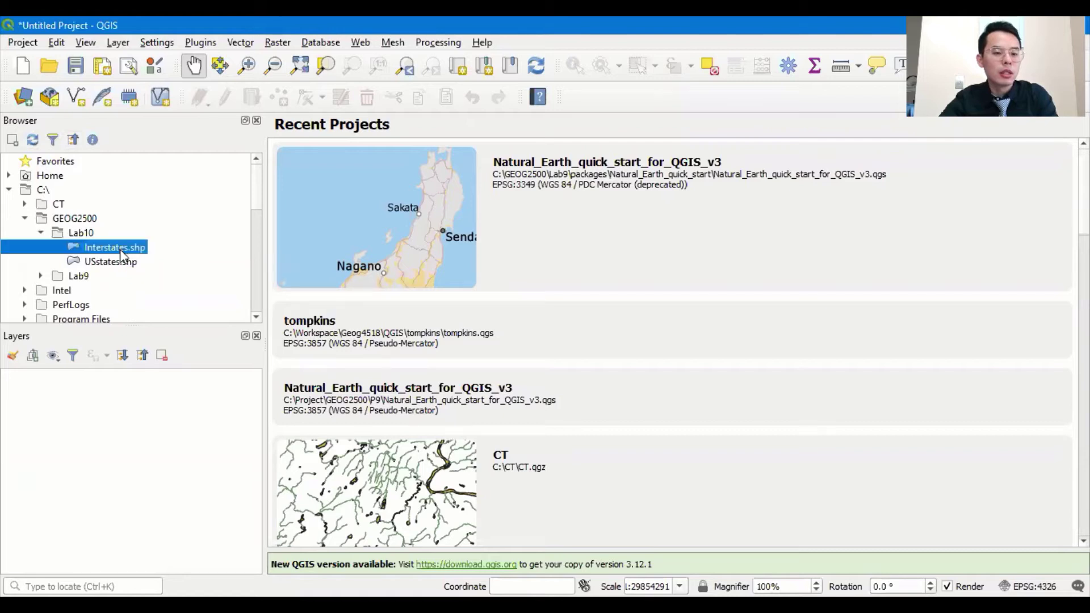
click(683, 473)
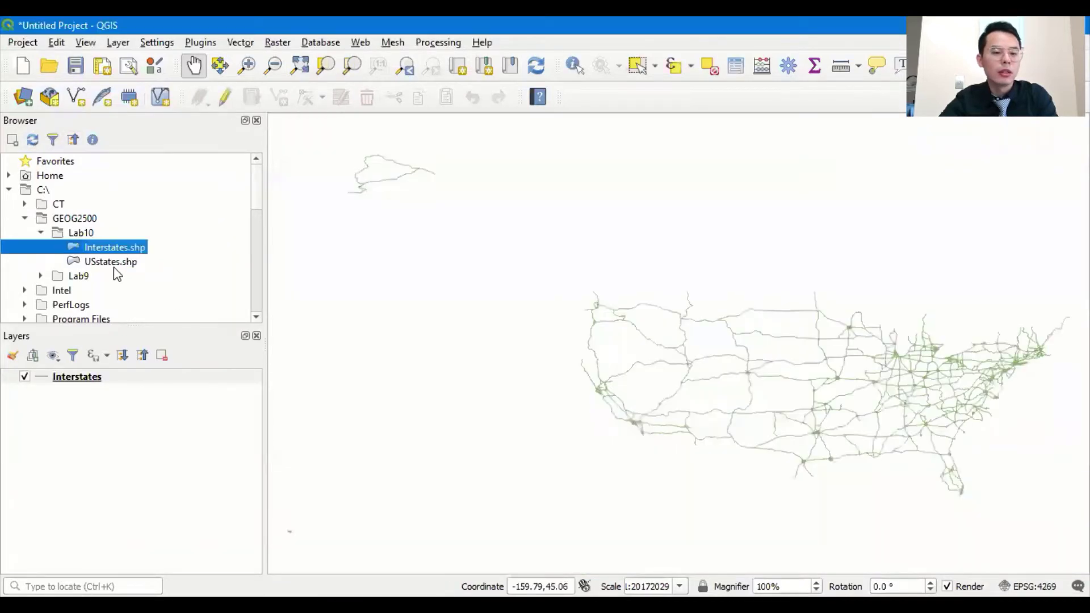
double_click(113, 263)
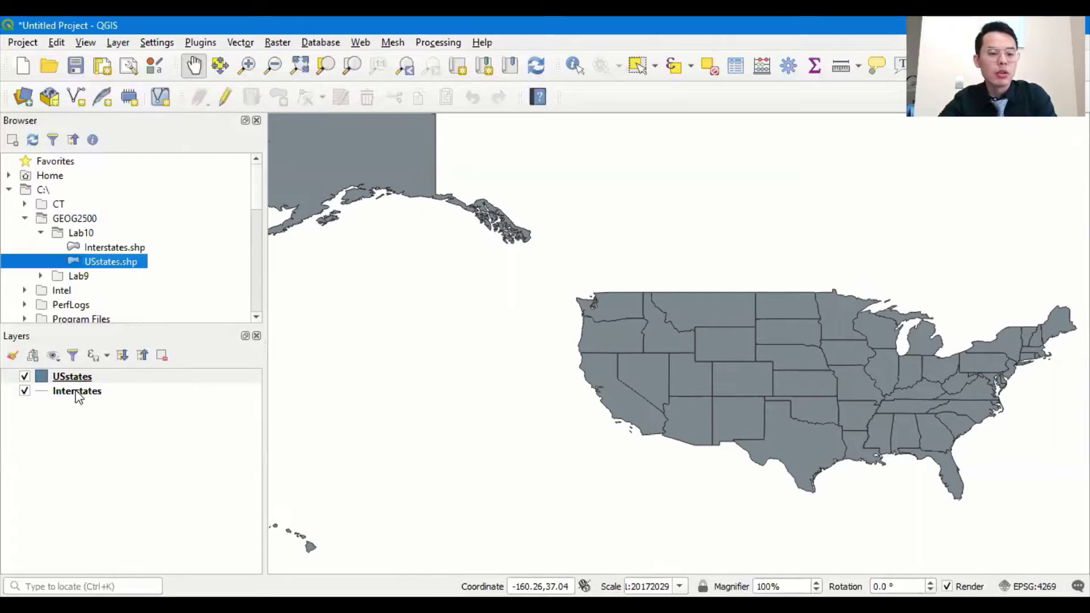
click(79, 392)
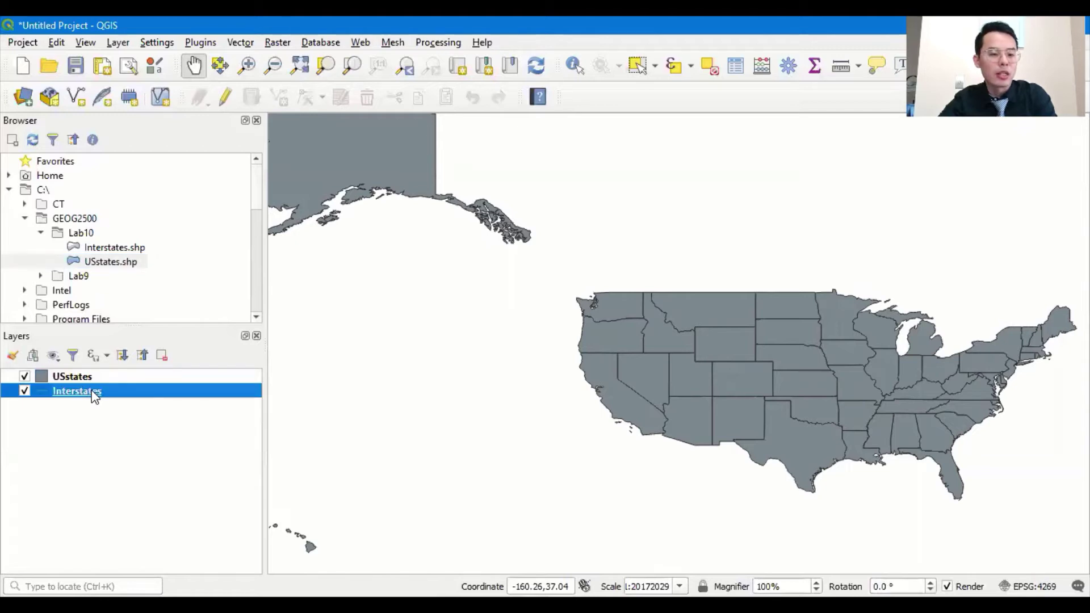
drag(97, 396, 103, 381)
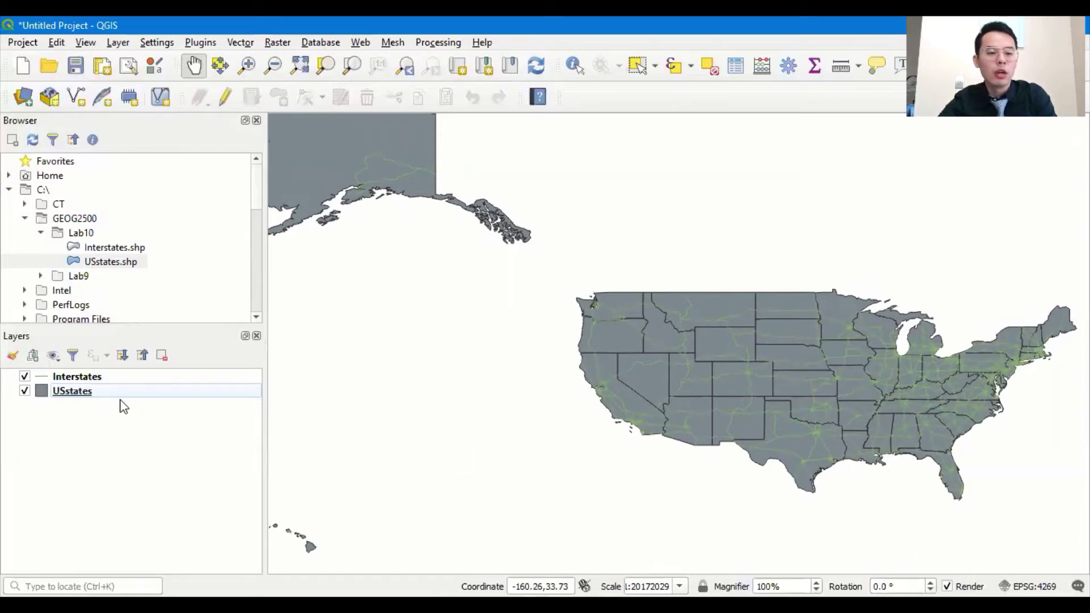
Step: Remove the Interstates layer from the project and confirm the removal
right_click(108, 379)
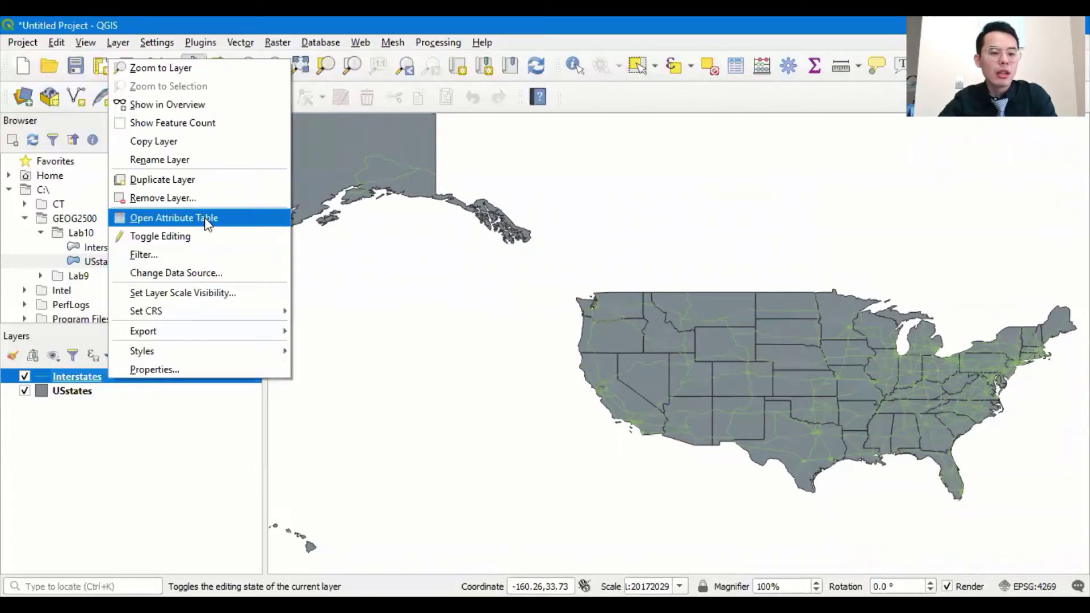
key(Up)
key(Return)
click(533, 332)
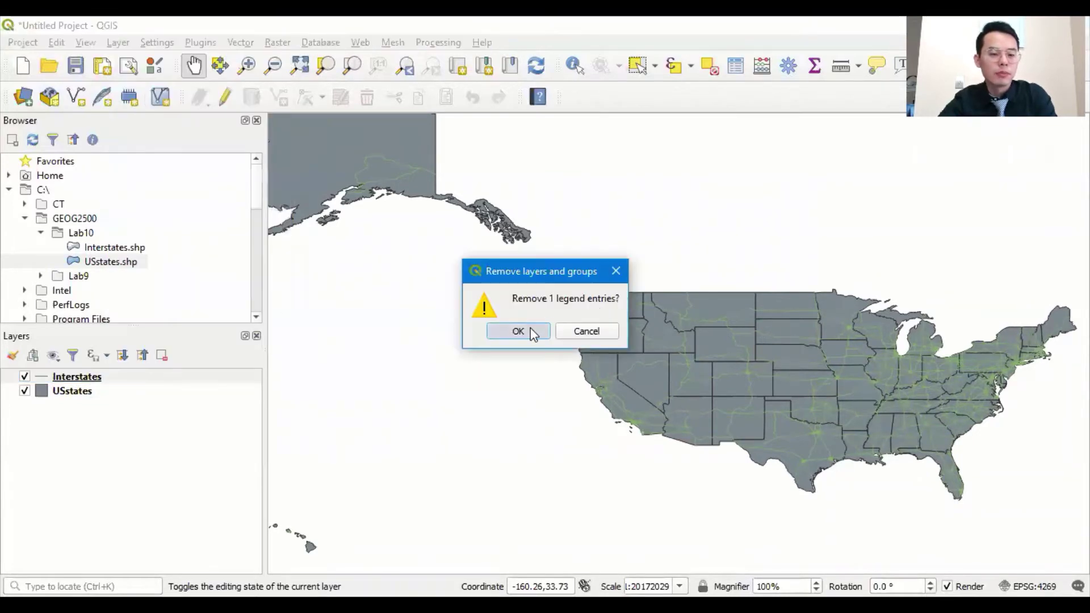
Step: Remove the USstates layer from the project and confirm the removal
right_click(140, 380)
key(Up)
key(Up)
key(Up)
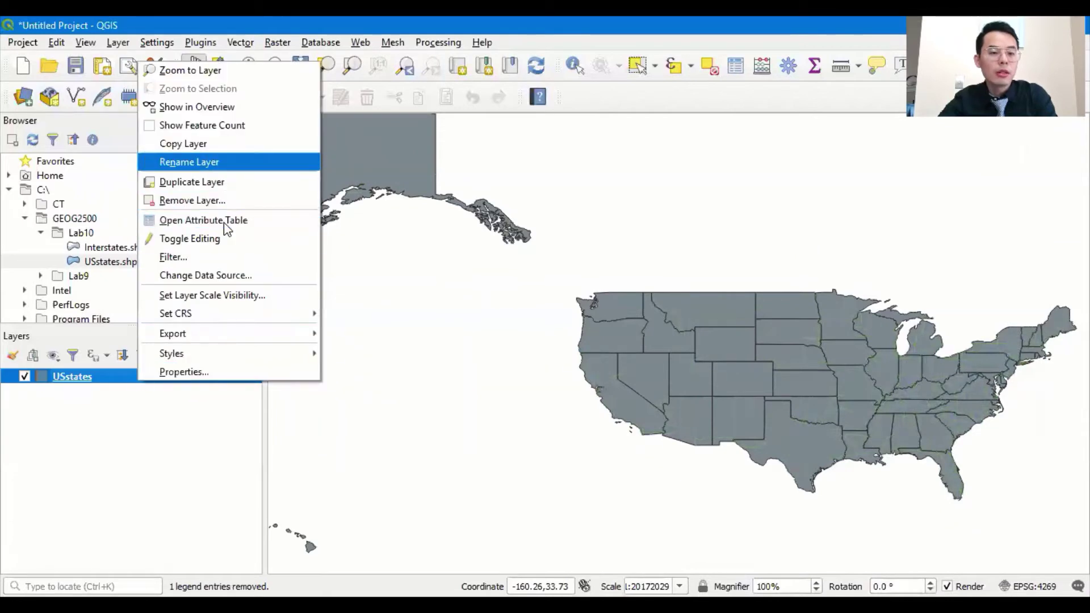
key(Return)
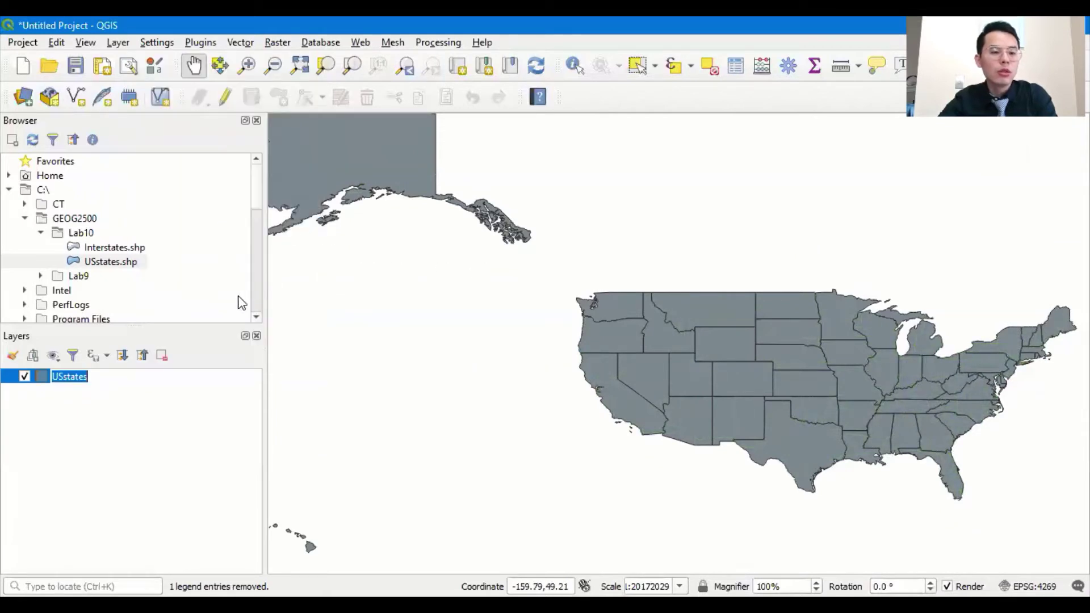
right_click(75, 379)
key(Escape)
right_click(72, 376)
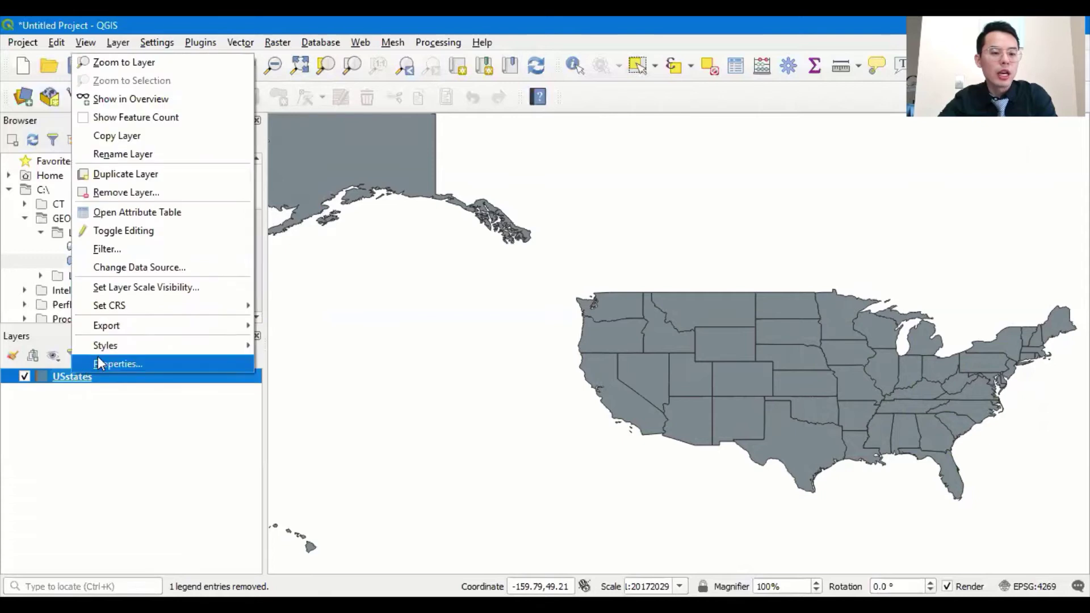
click(144, 194)
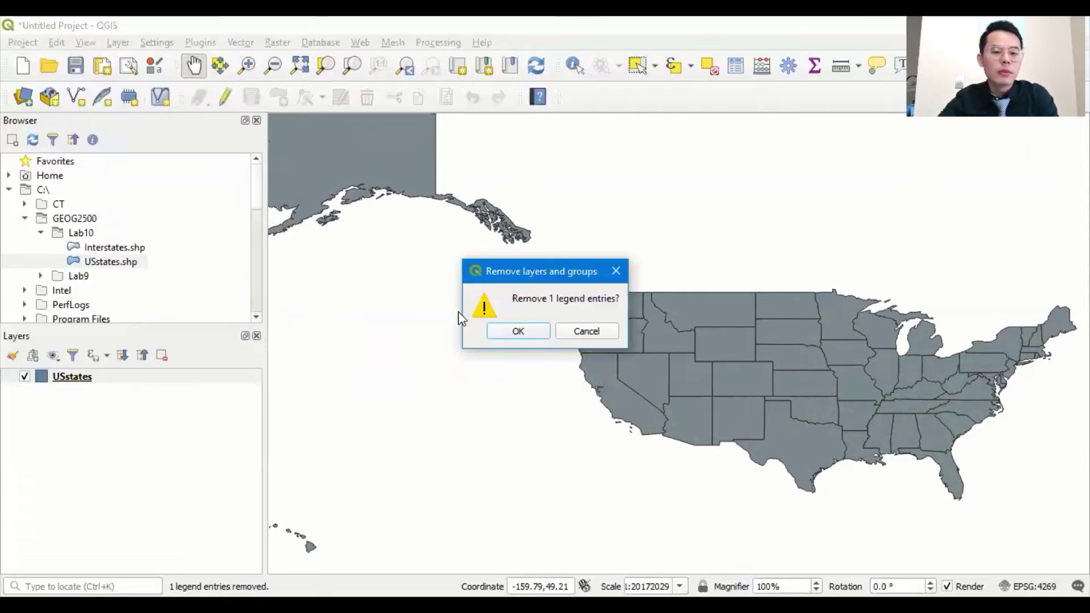
click(515, 333)
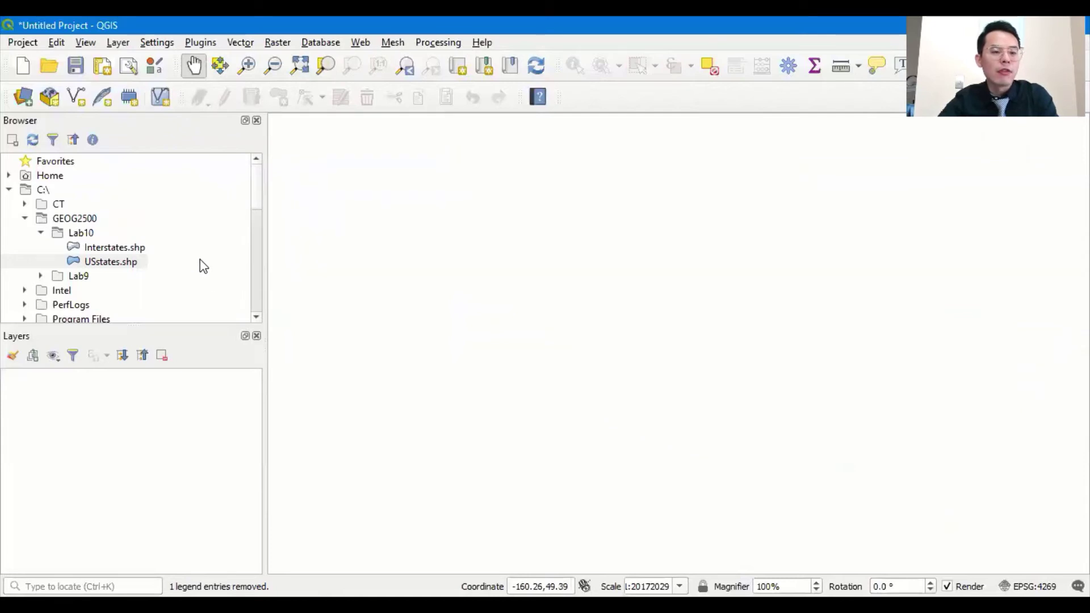
Step: View the Data Source Manager's options for adding a vector layer and close it without loading data
click(25, 106)
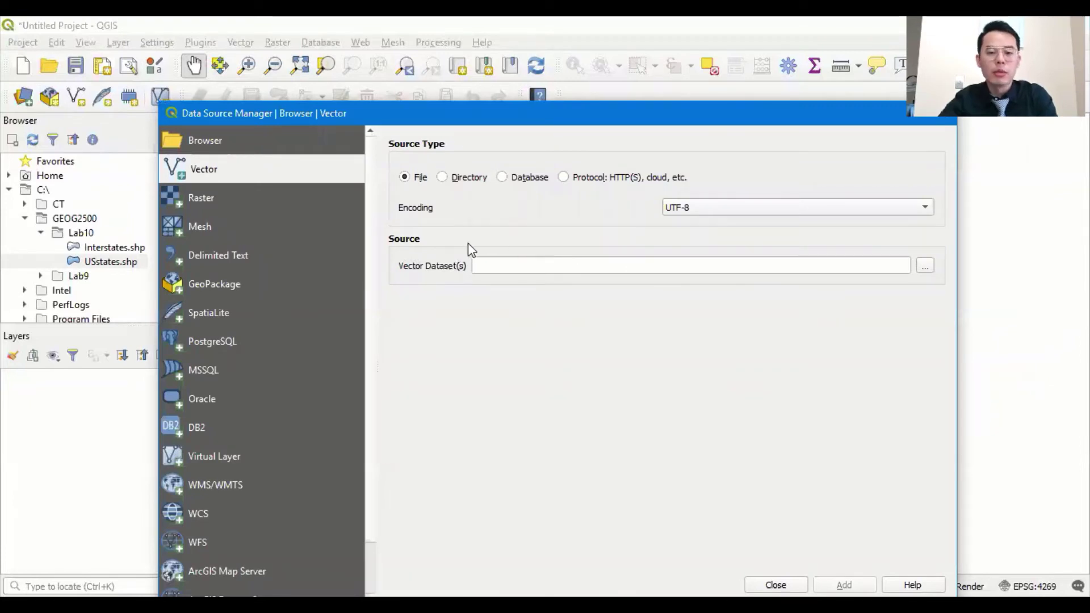
drag(783, 114, 668, 129)
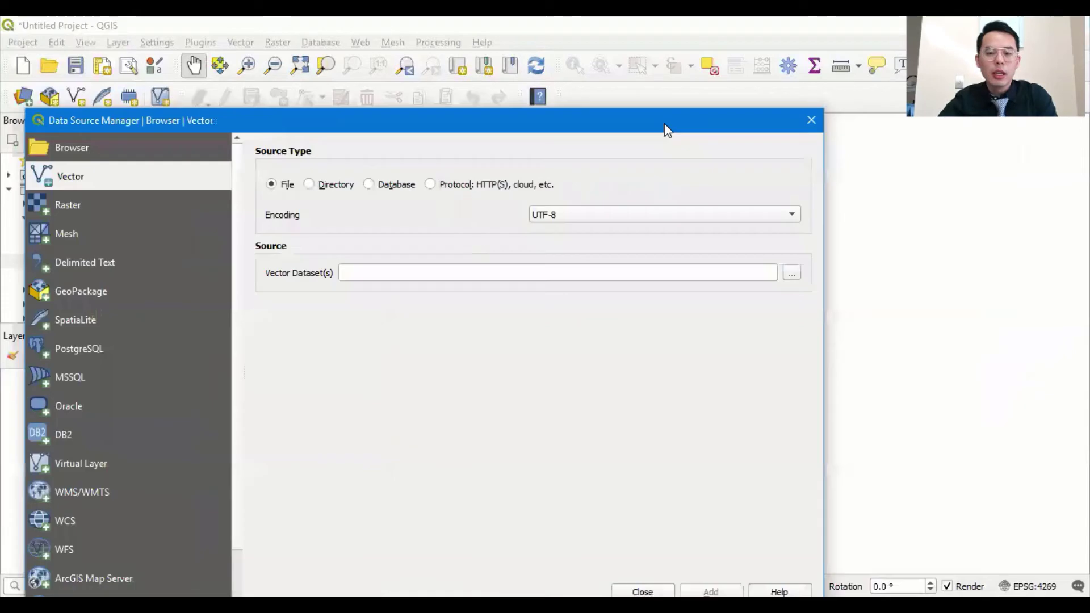
click(803, 122)
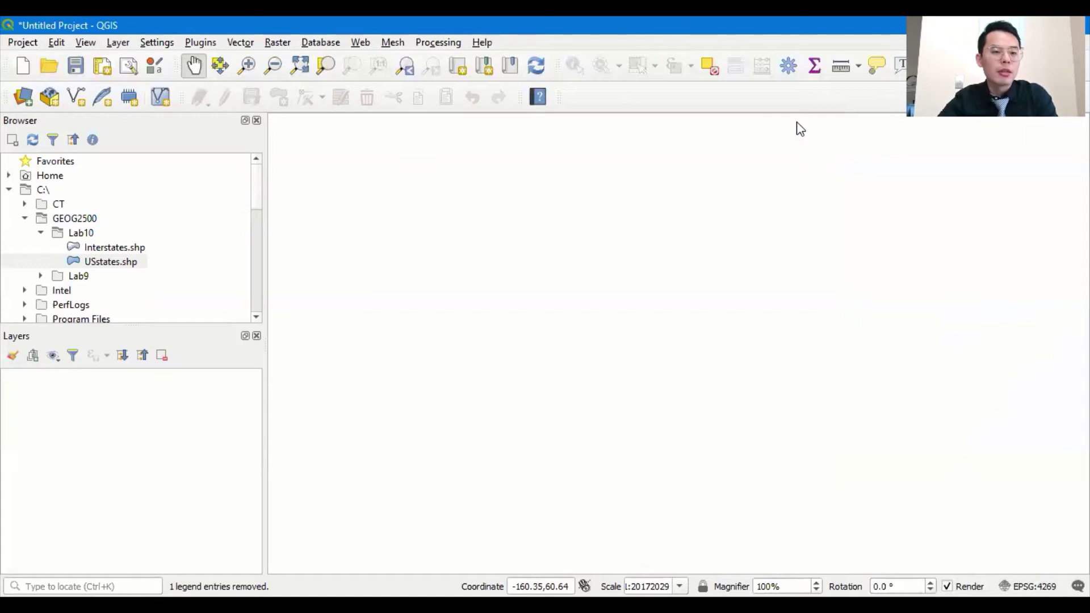
click(120, 45)
mouse_move(176, 99)
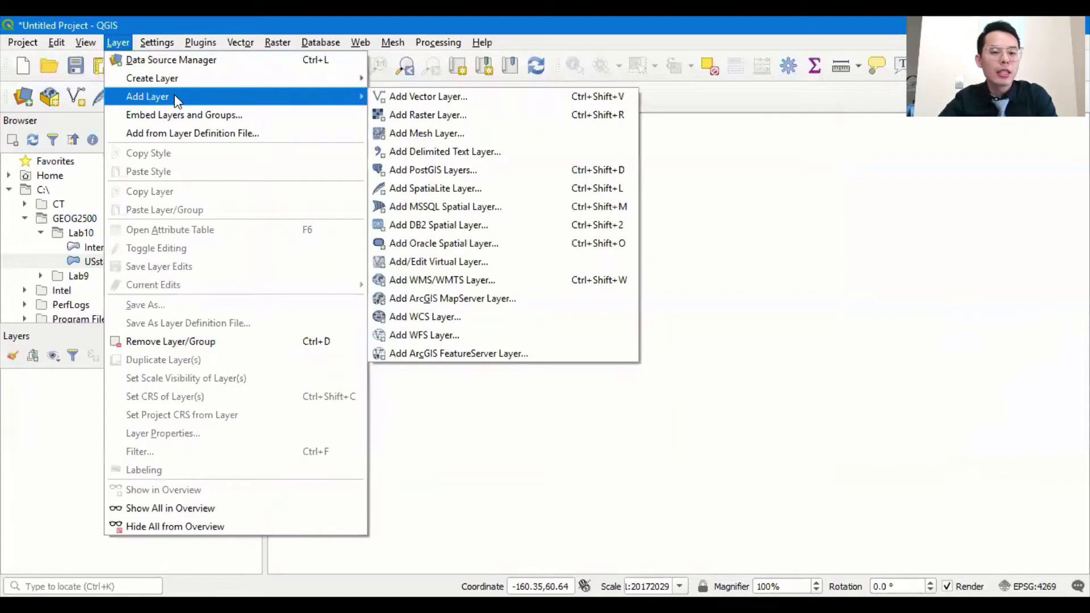
click(509, 98)
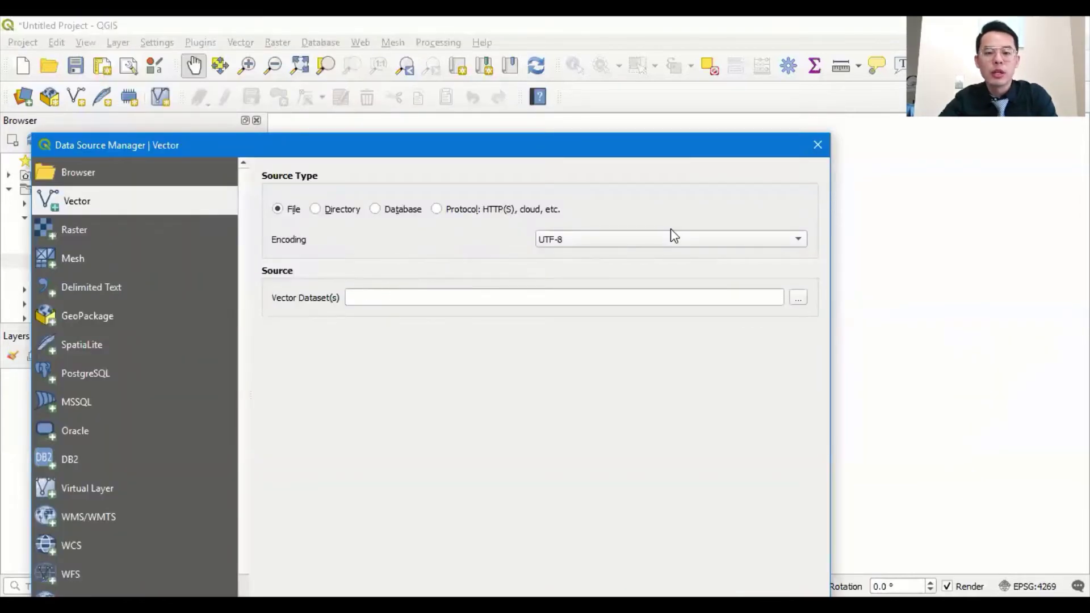
click(816, 147)
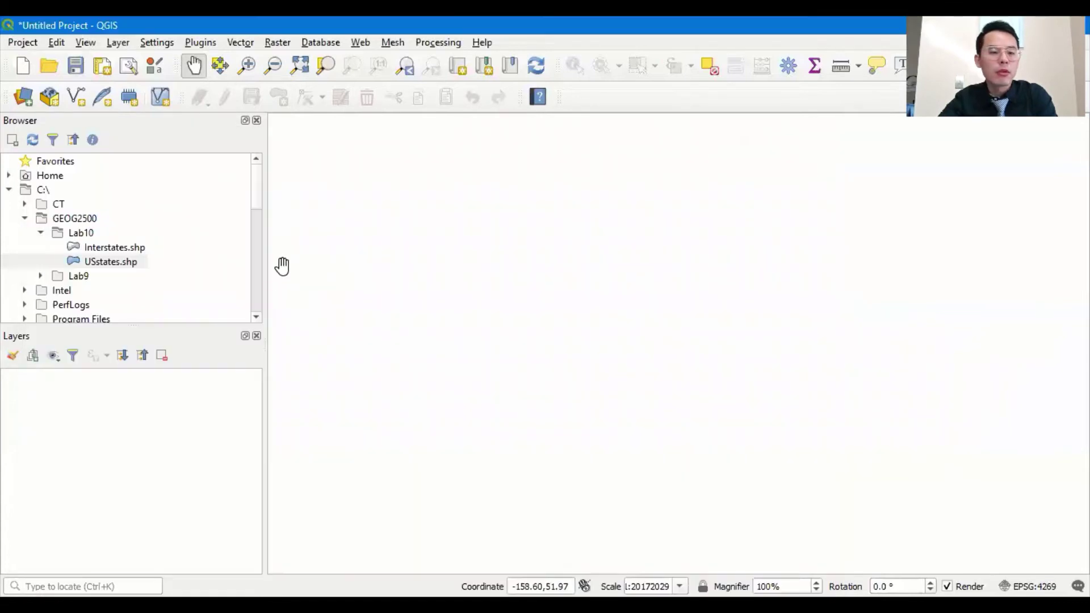
Step: Add Interstates.shp and USstates.shp from the Lab10 folder to the project, with Interstates placed above USstates
mouse_move(172, 267)
mouse_down()
mouse_move(117, 254)
mouse_move(136, 324)
mouse_move(138, 404)
mouse_up()
click(195, 270)
click(120, 250)
drag(116, 262, 131, 393)
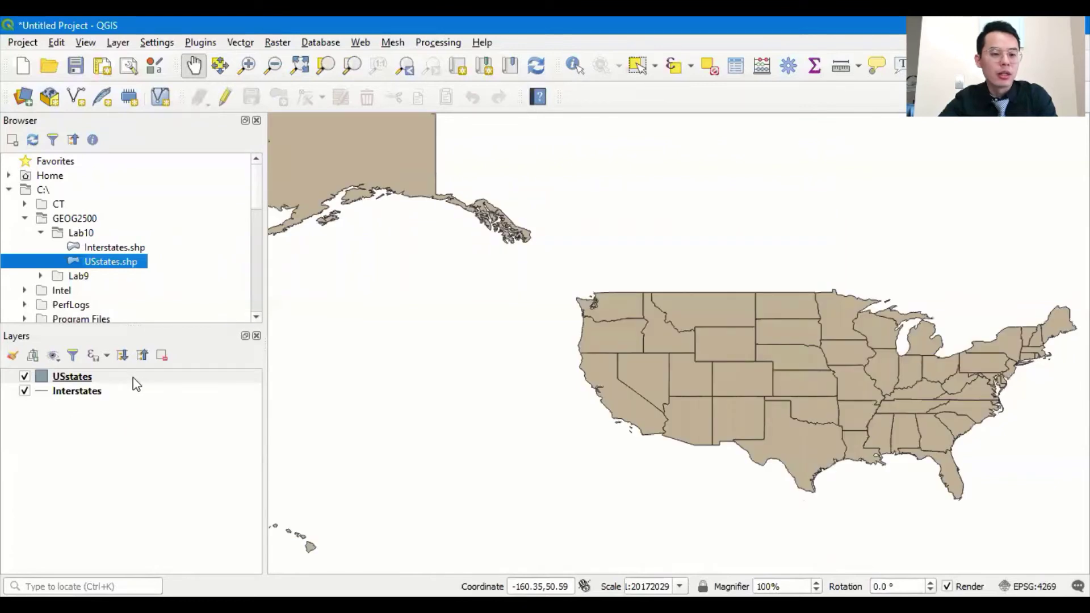
click(131, 378)
drag(138, 433, 134, 420)
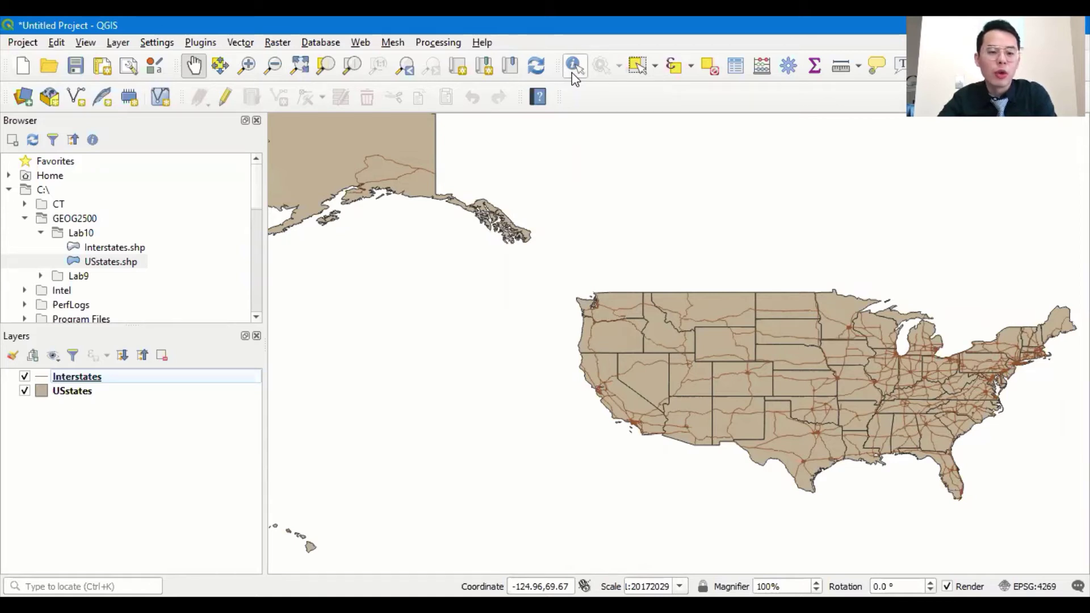
Step: Identify California in the USstates layer to view its attribute values
click(88, 397)
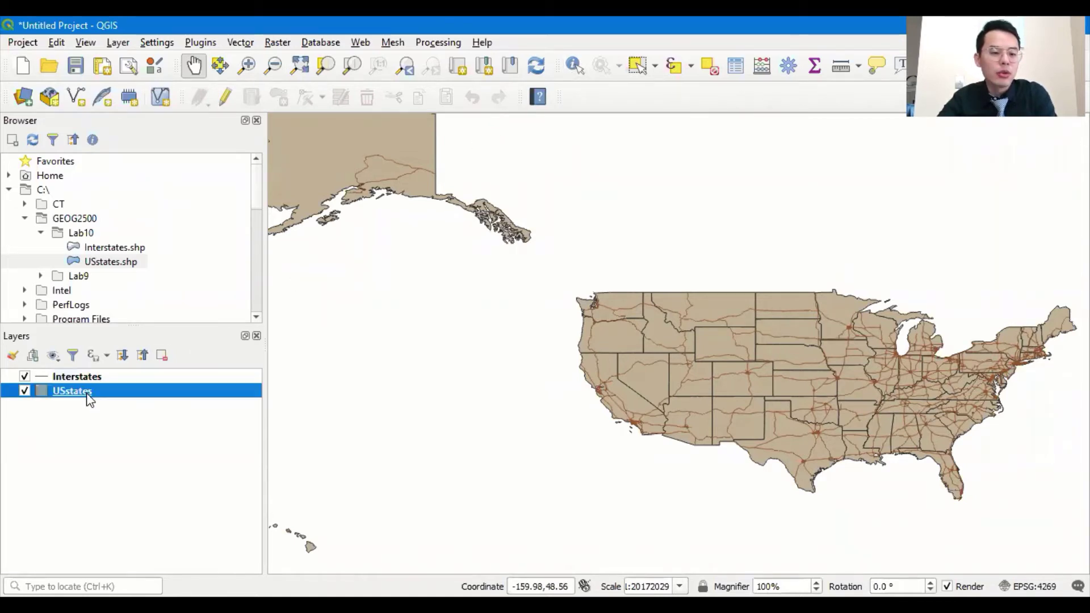
click(574, 67)
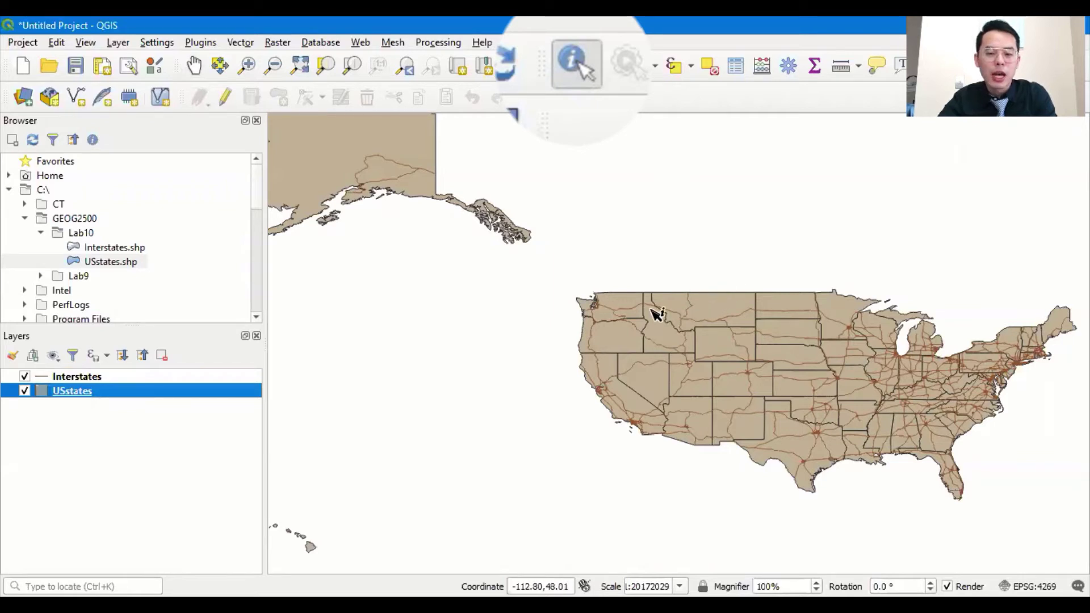
click(612, 369)
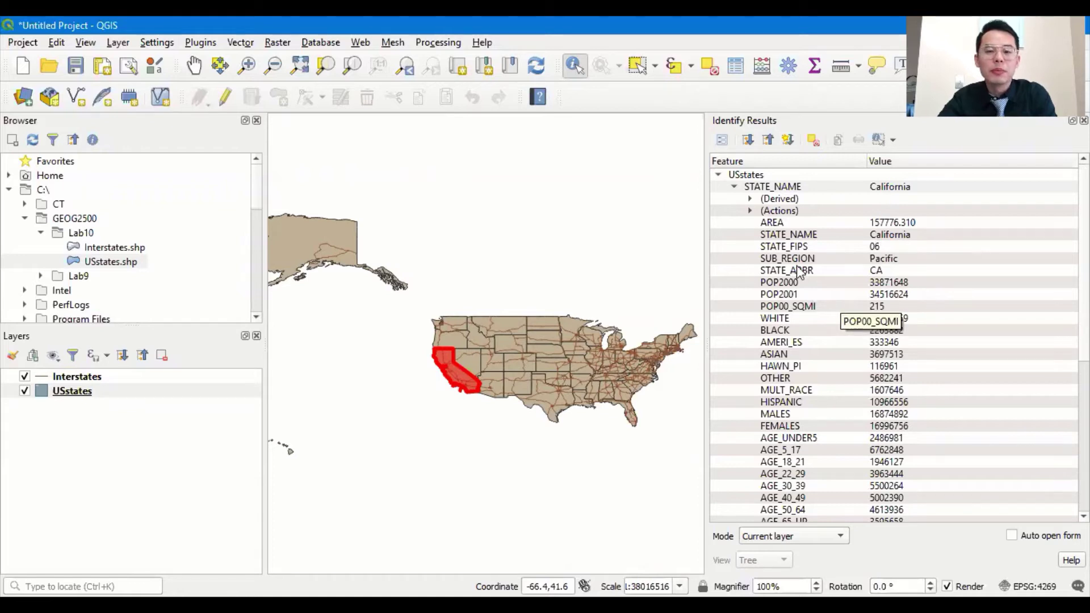
Step: Select Oregon on the map in the USstates layer and clear the selection
click(639, 66)
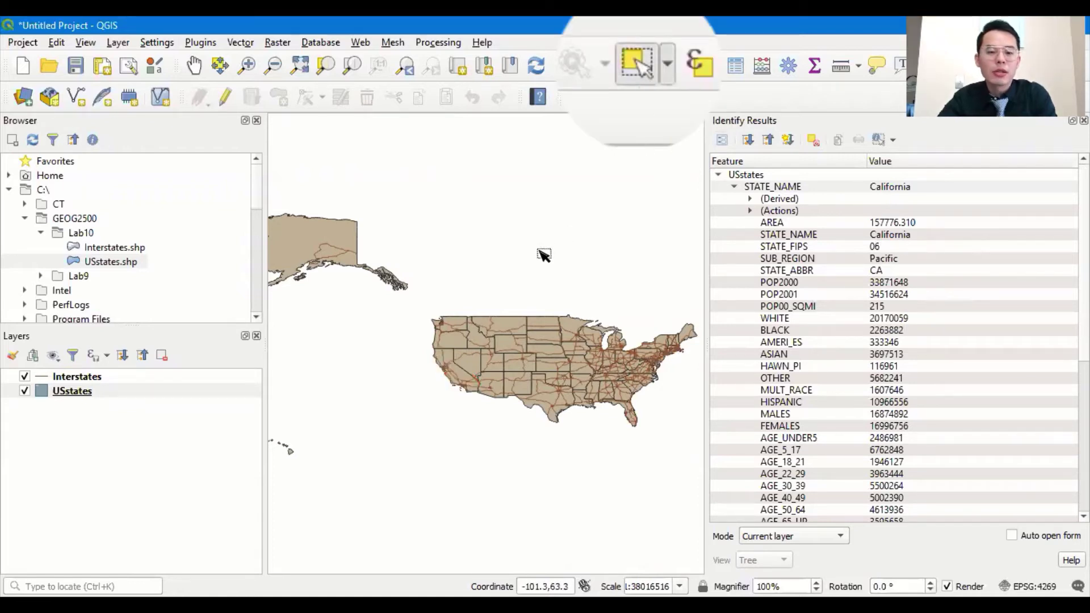
click(454, 342)
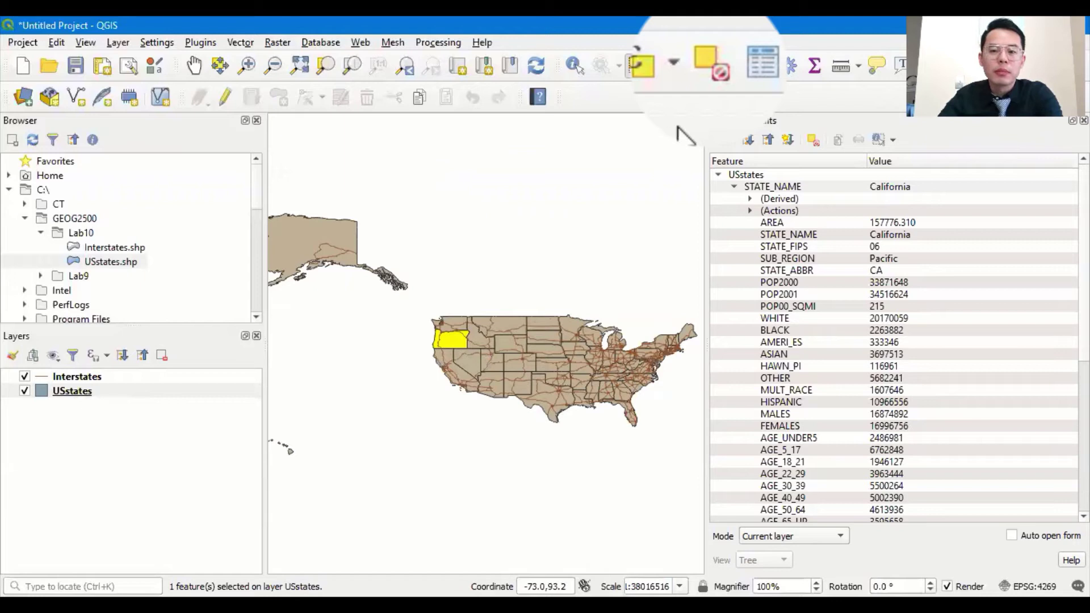
click(714, 63)
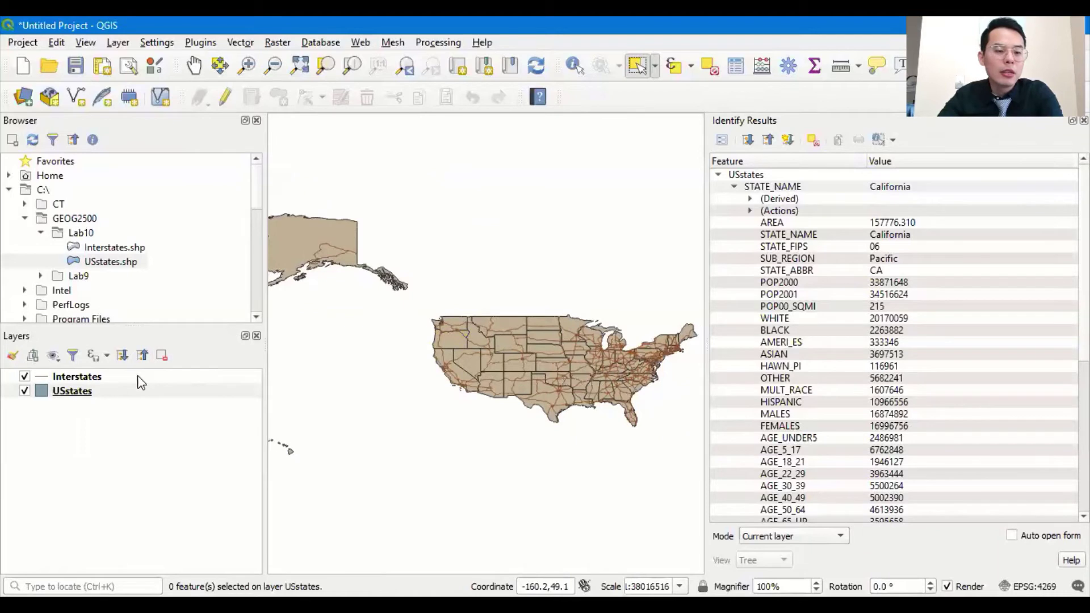
Step: Open the attribute table of the USstates layer and sort the states by POP2000 in descending order
click(113, 396)
right_click(113, 397)
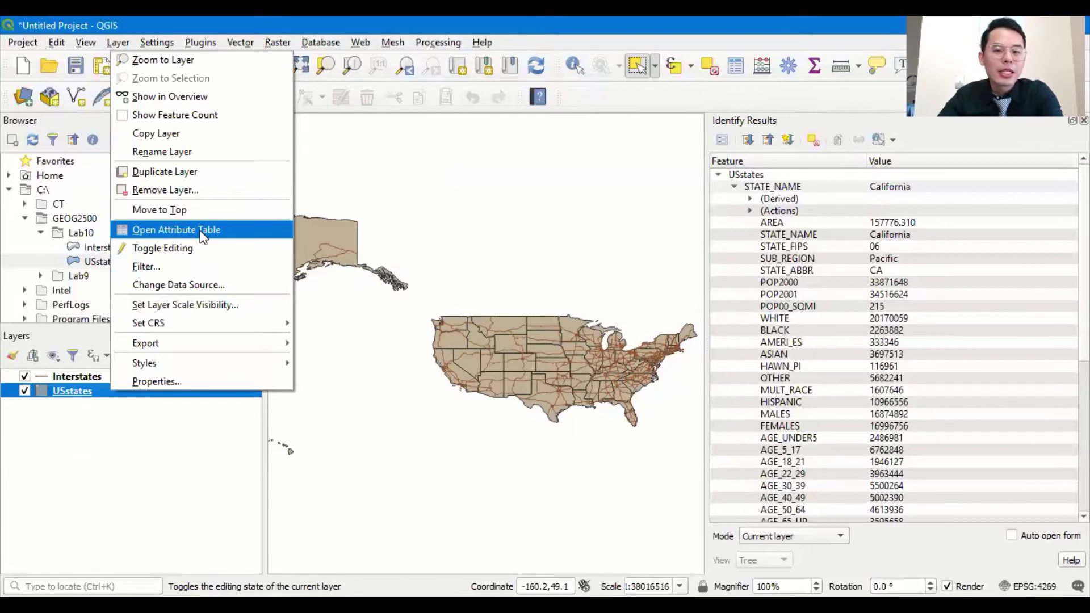
click(738, 44)
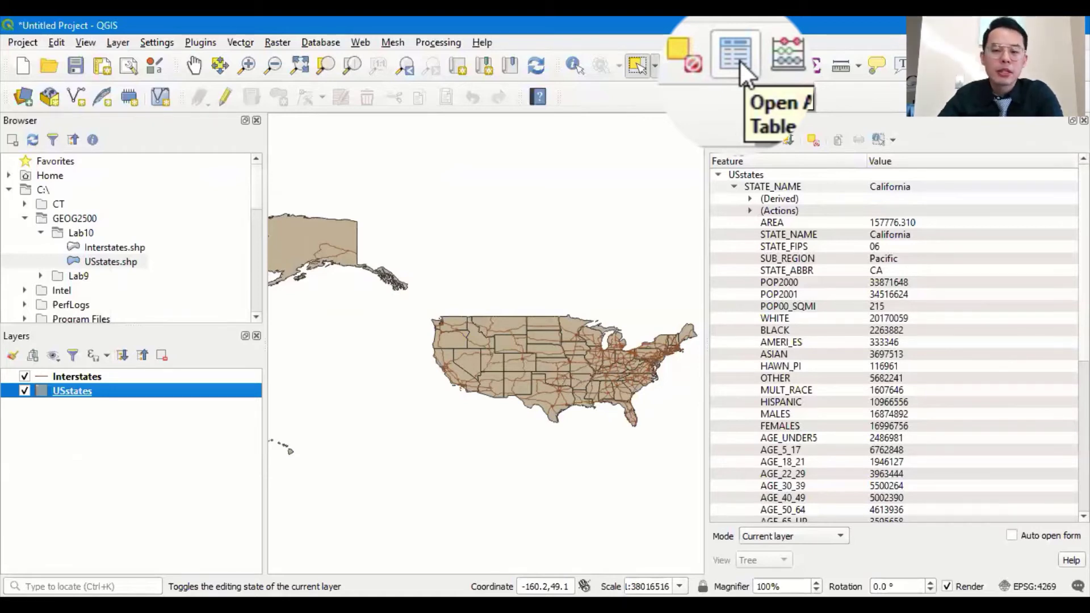
click(735, 56)
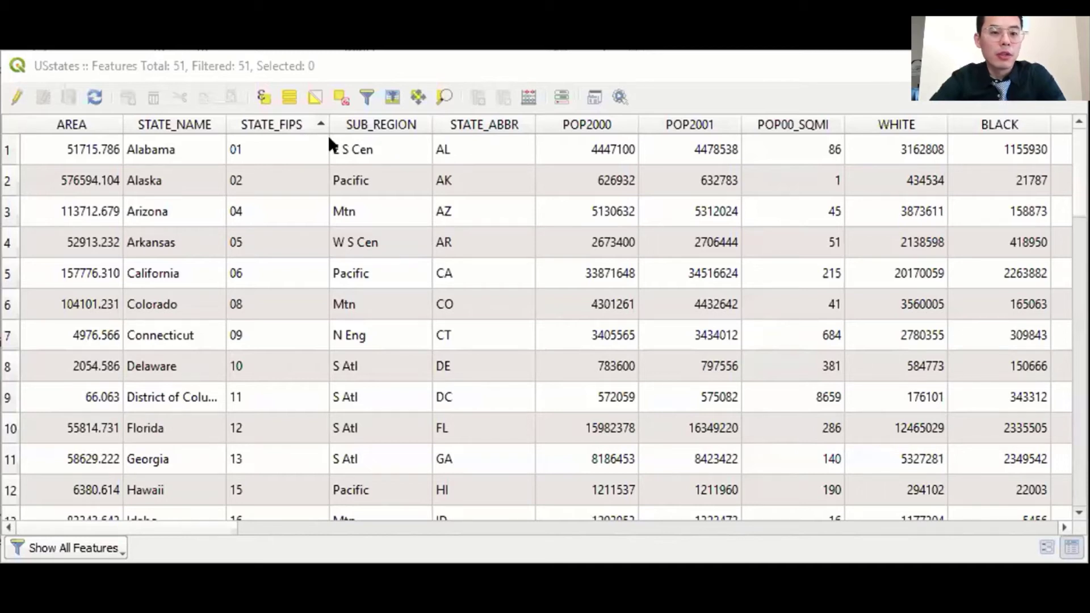
click(602, 123)
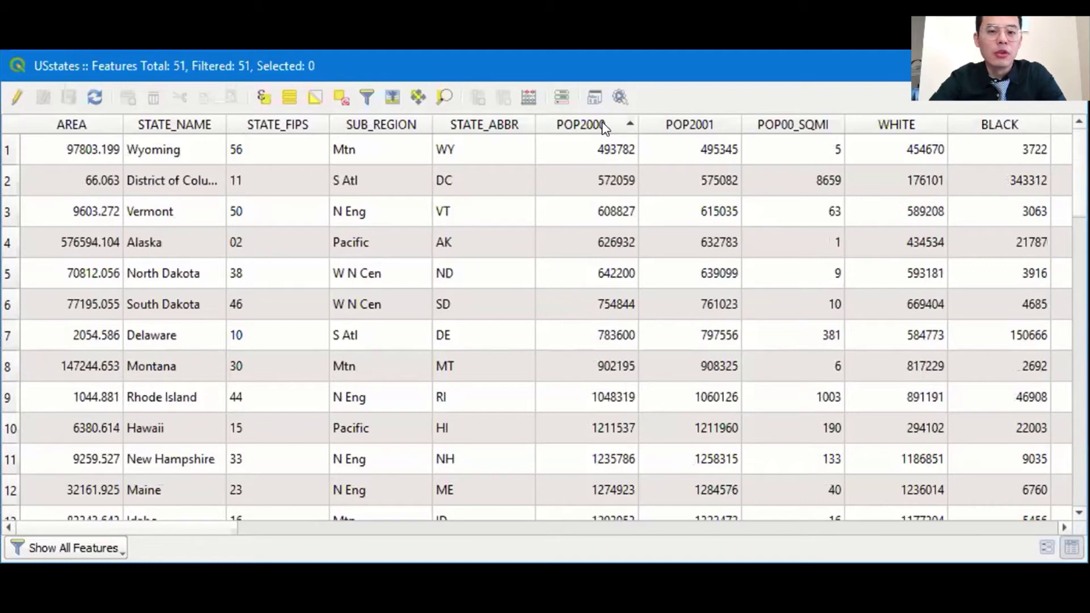
click(603, 123)
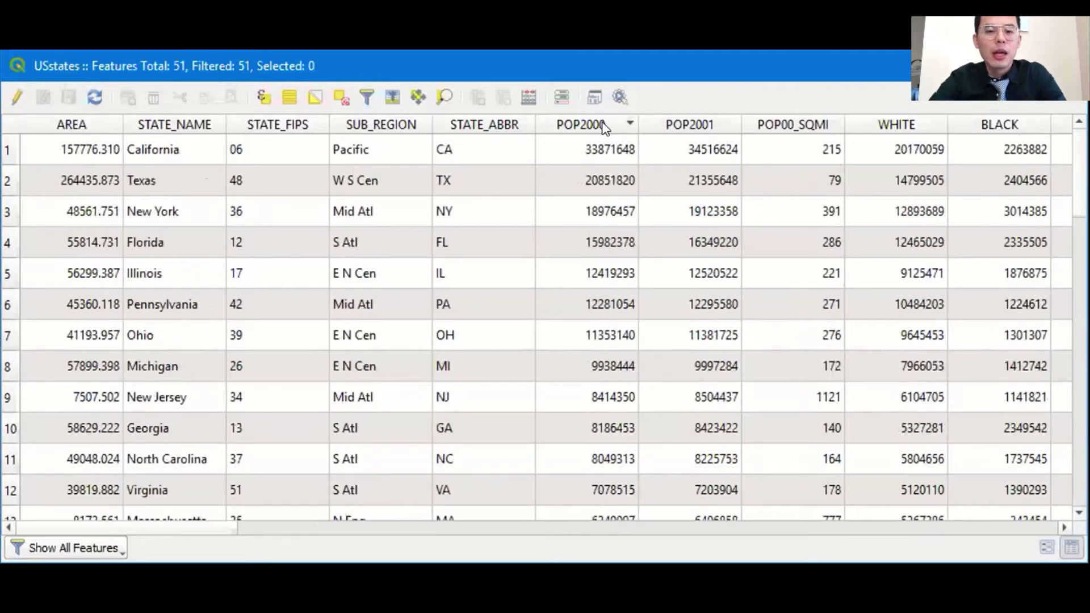
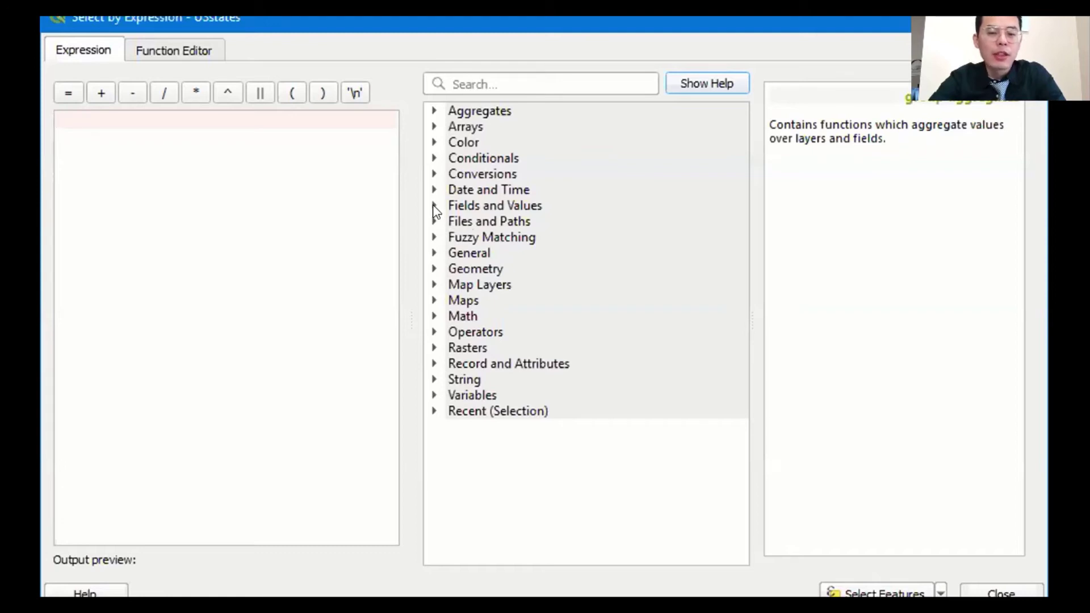
Step: Select the USstates features that match the expression "POP2000" > 10000000
click(434, 206)
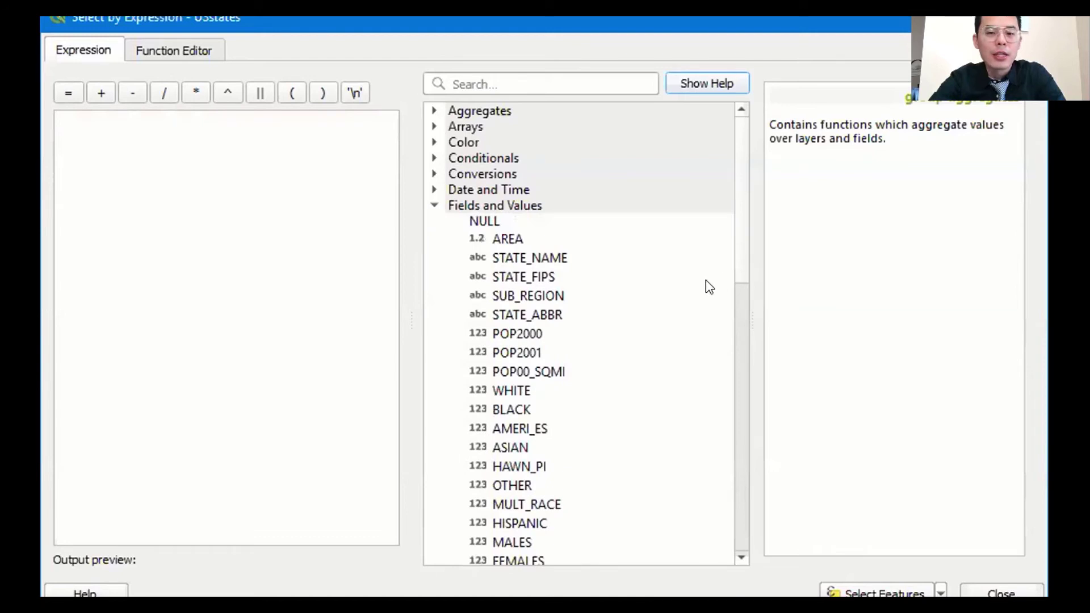
click(549, 334)
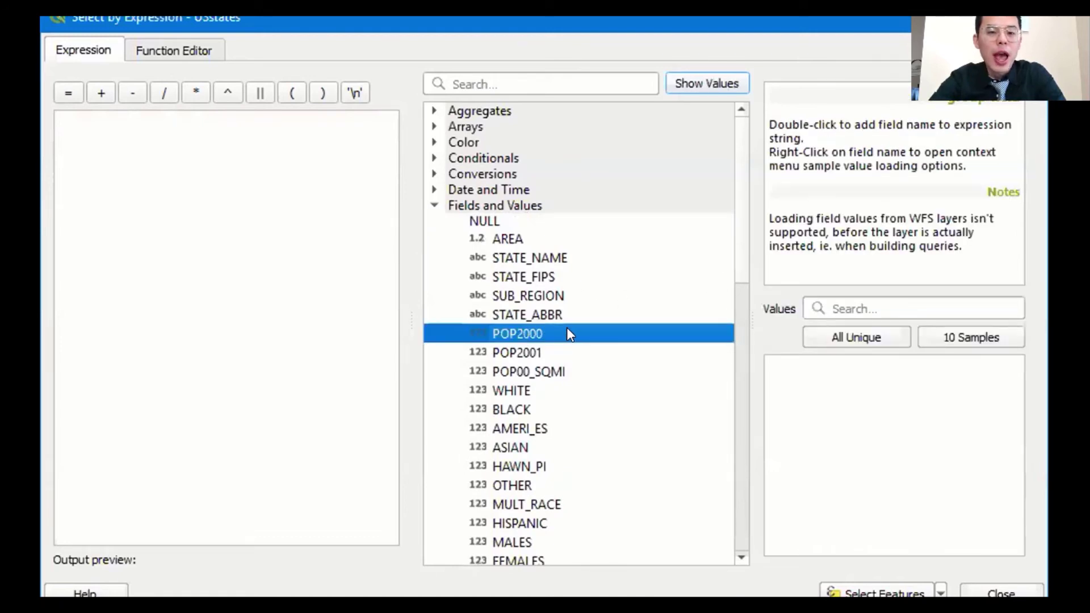
double_click(568, 334)
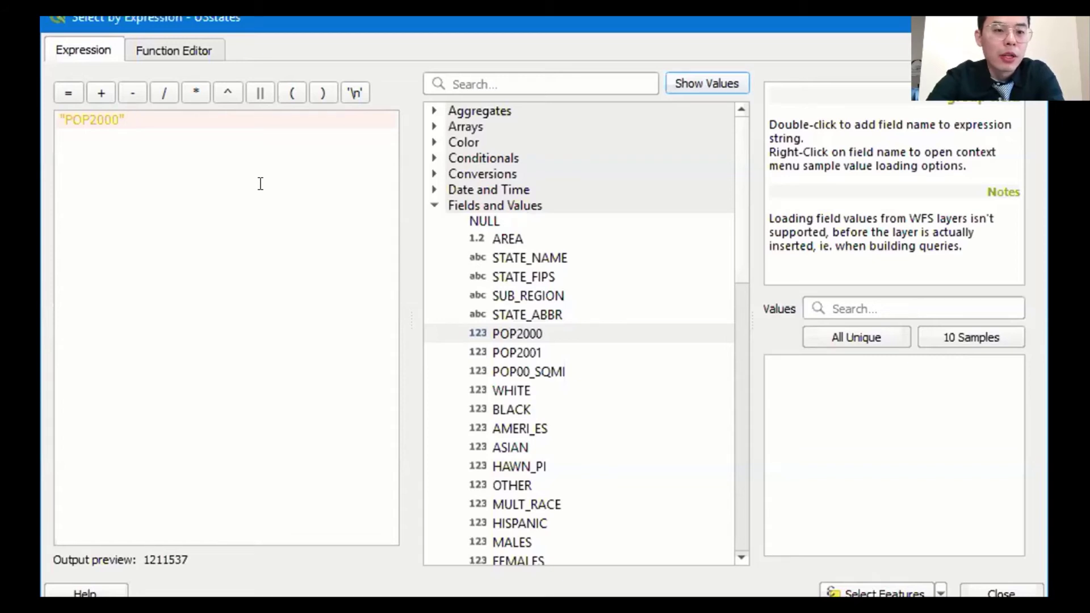
text(>)
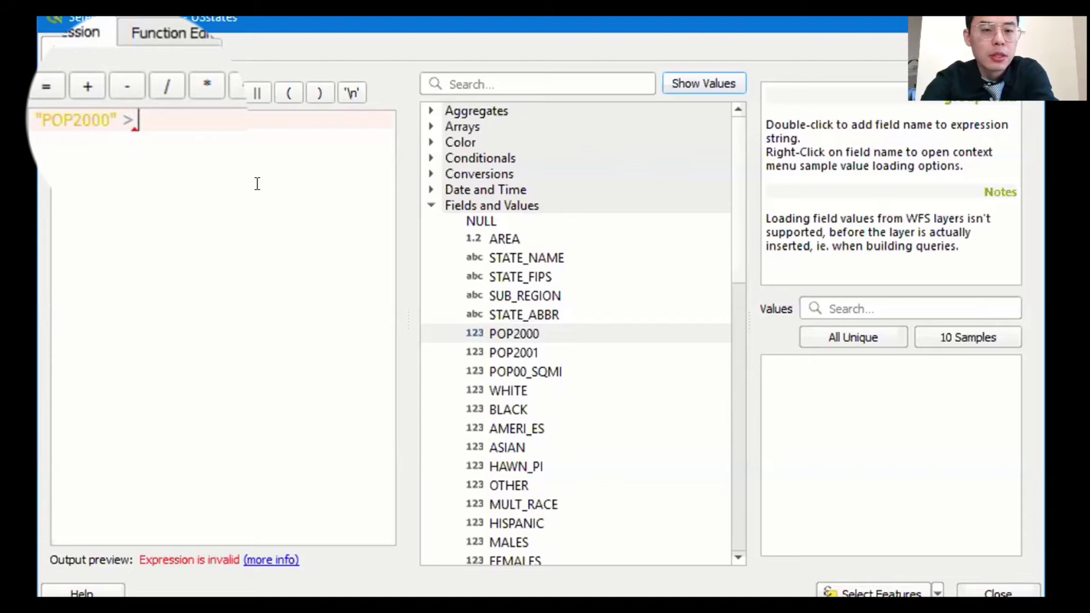
text( 1)
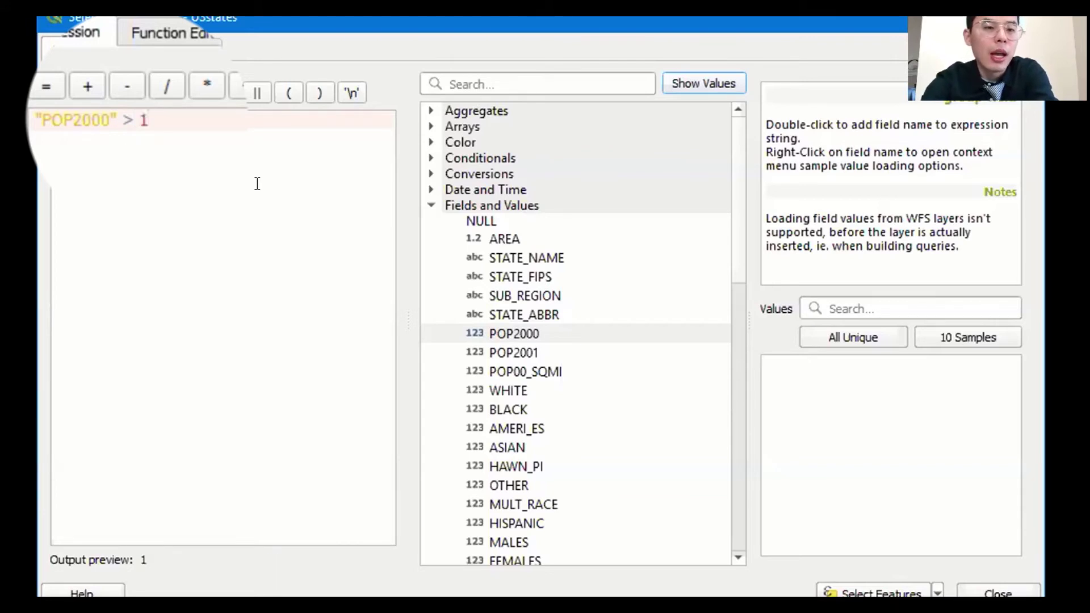
text(0000000)
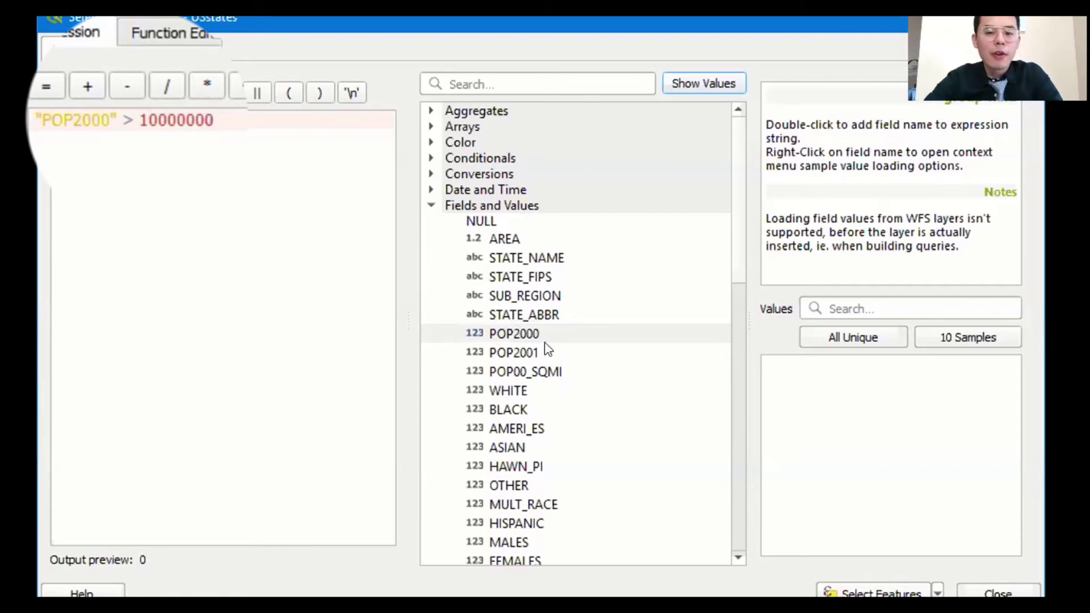
click(866, 590)
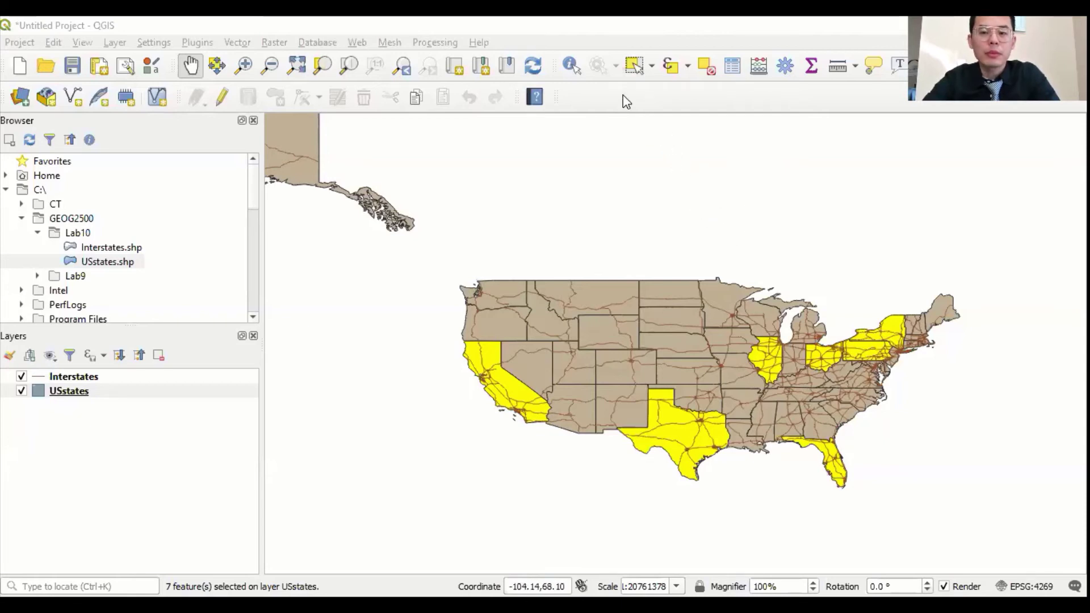
Step: Open the USstates attribute table and limit it to the selected features
key(F6)
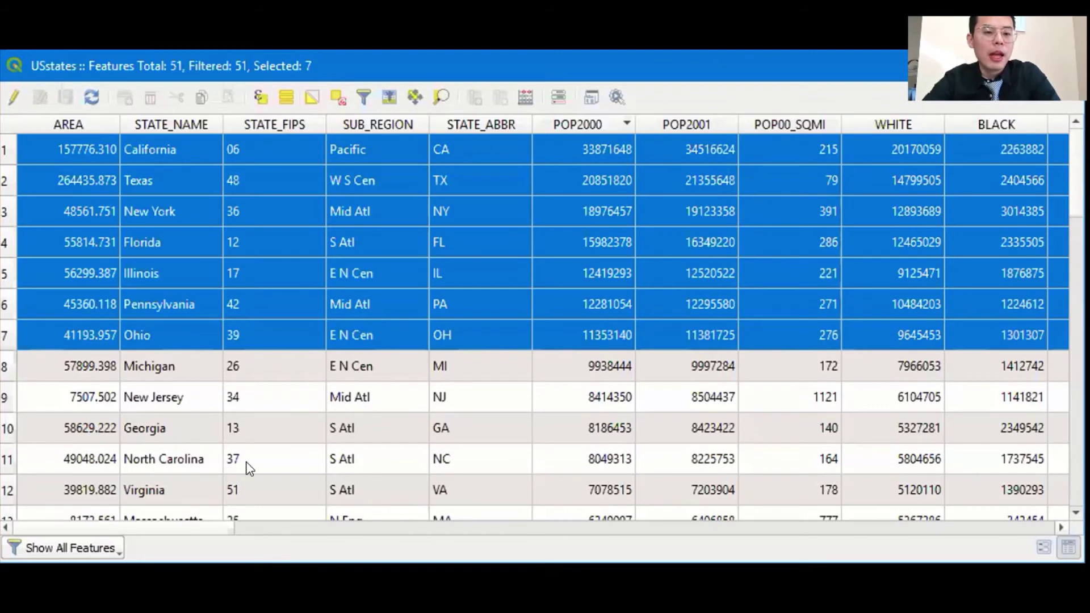
click(90, 548)
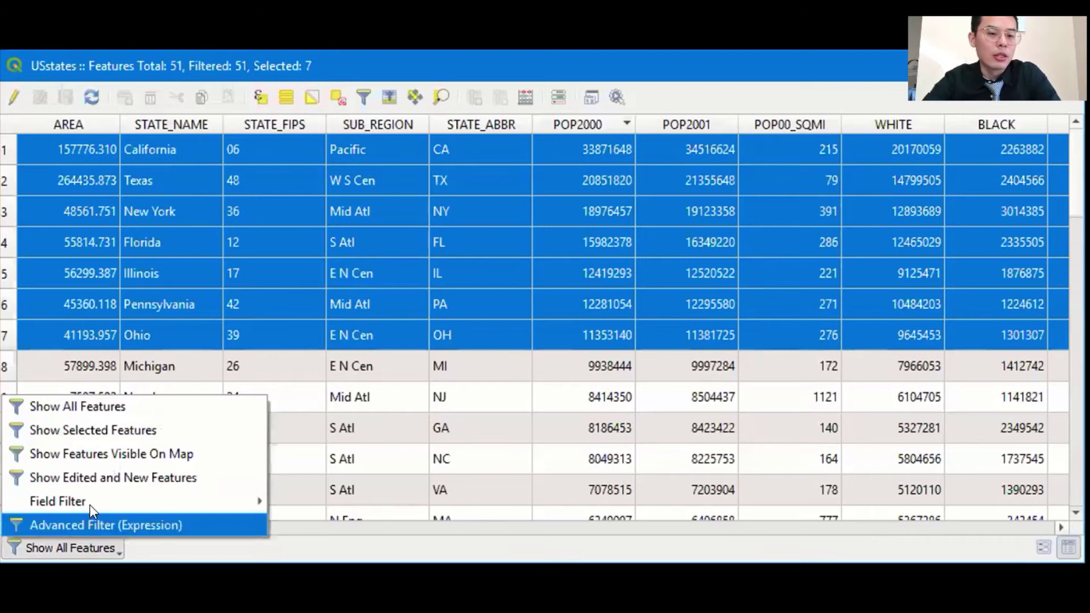
click(155, 430)
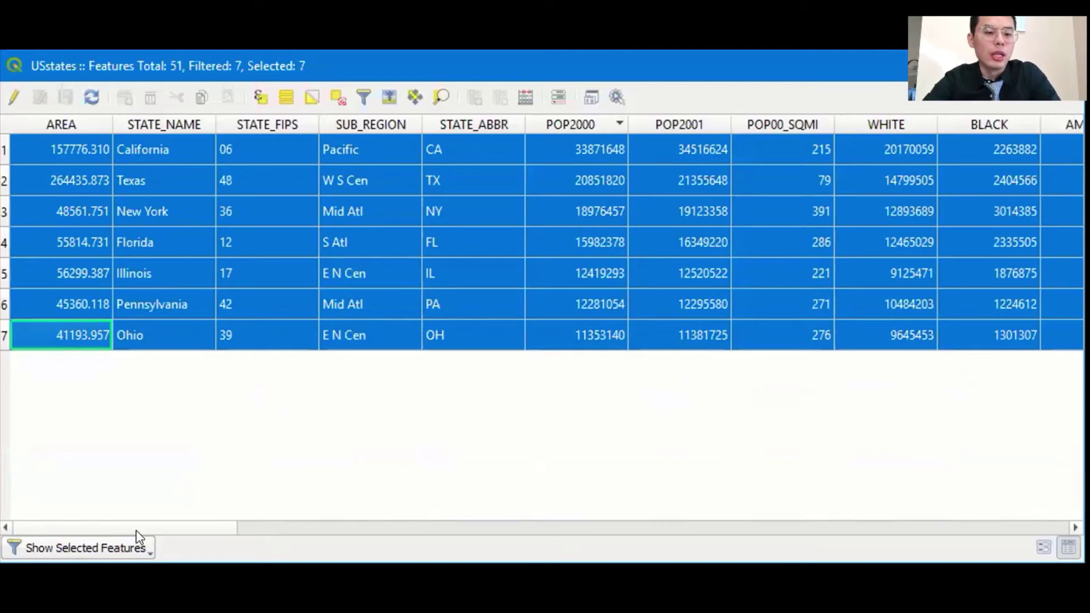
Step: Show all features in the USstates attribute table again, clear the selection and close the table
click(123, 547)
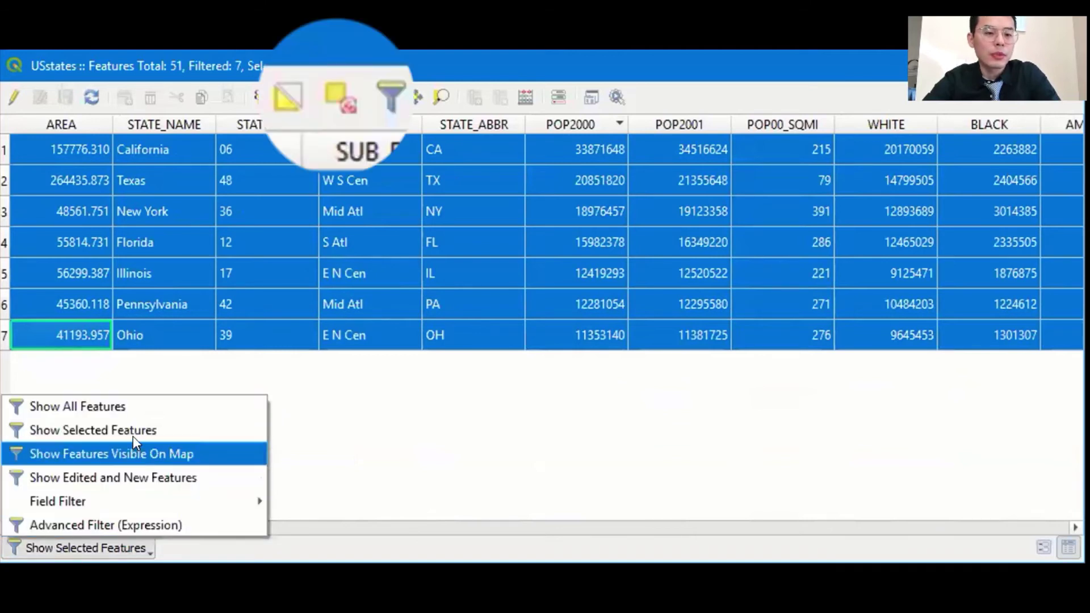
mouse_move(125, 497)
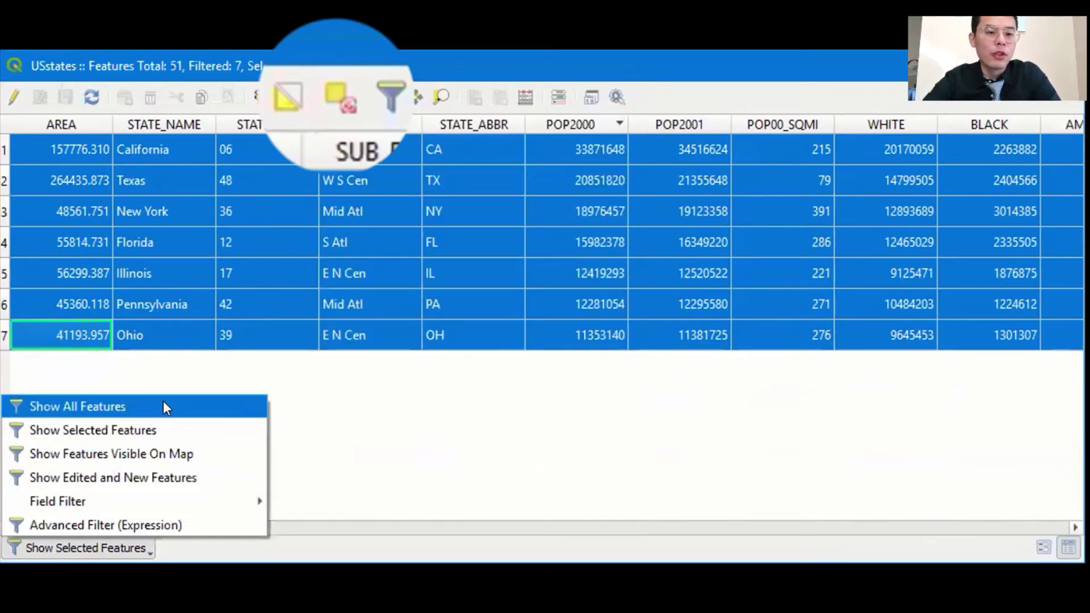
click(164, 405)
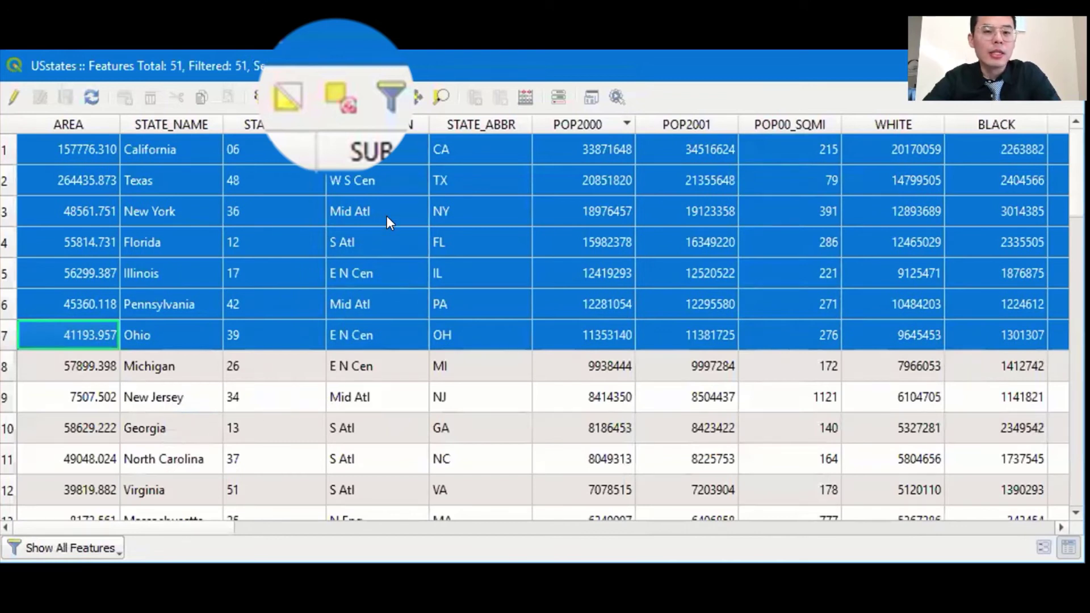
click(336, 101)
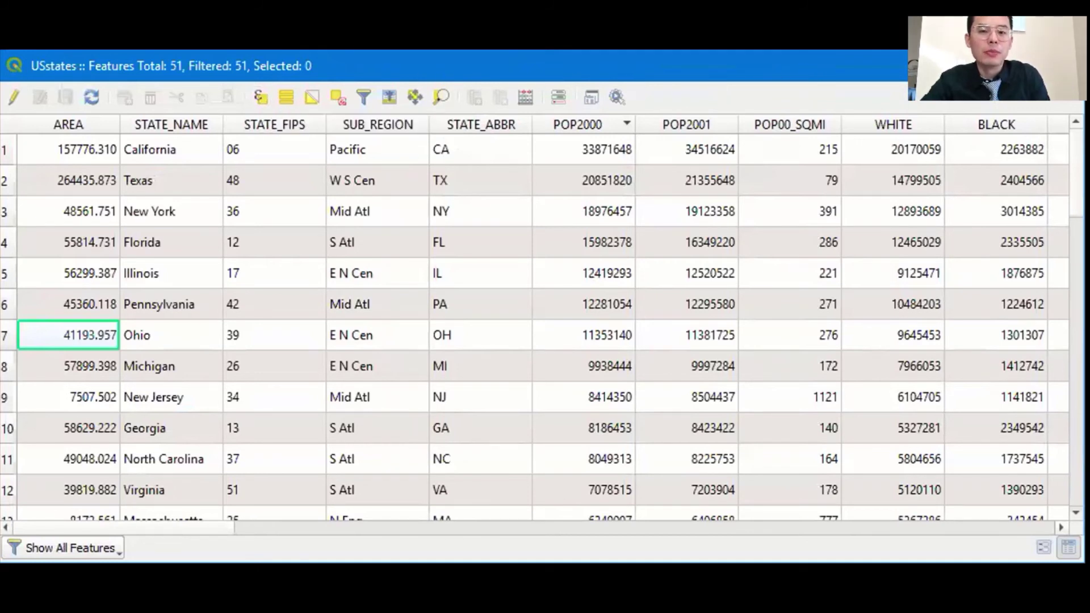
click(1074, 65)
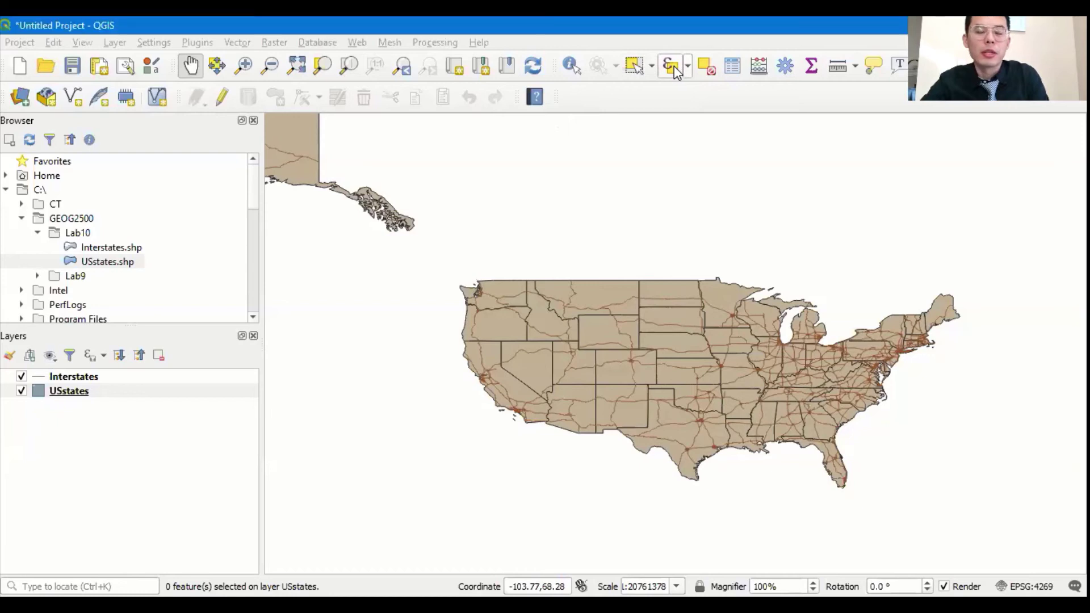
Step: Start a new selection expression for USstates with the condition "POP2000" > 10000000
click(672, 66)
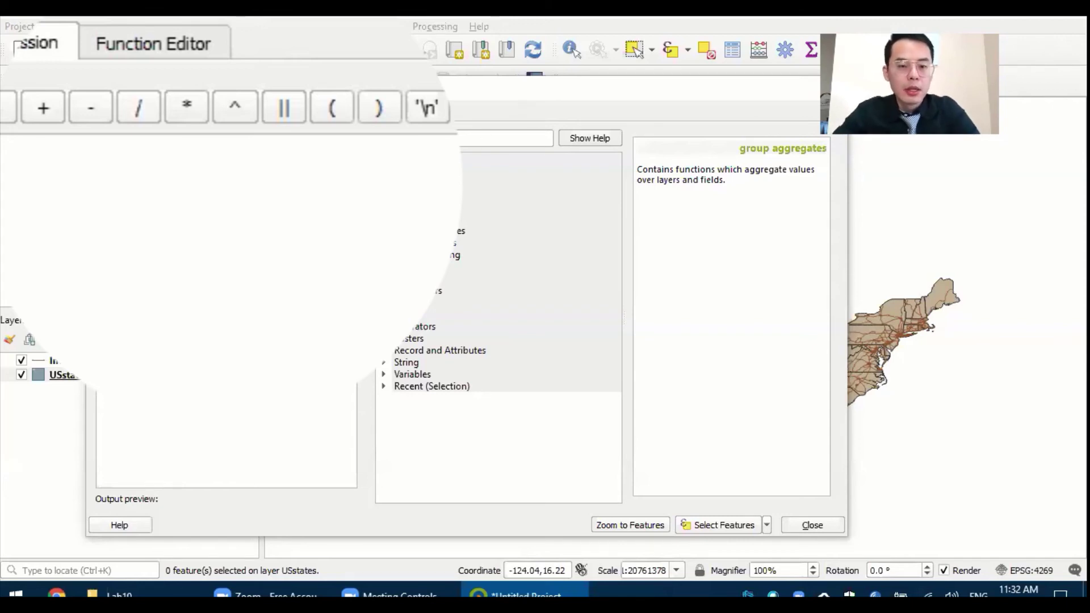
double_click(454, 231)
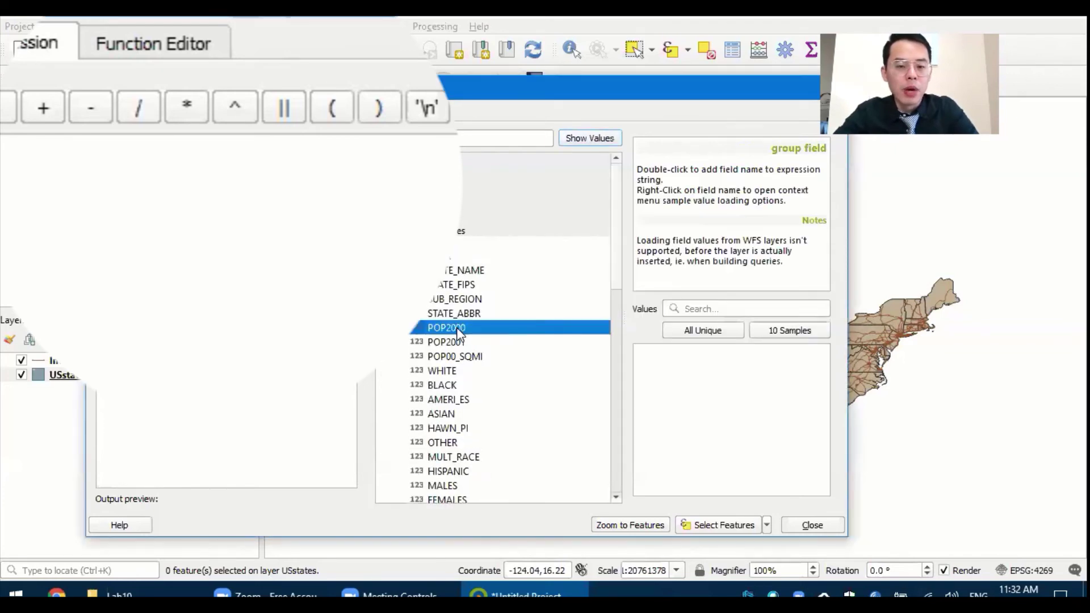
double_click(457, 328)
text(>)
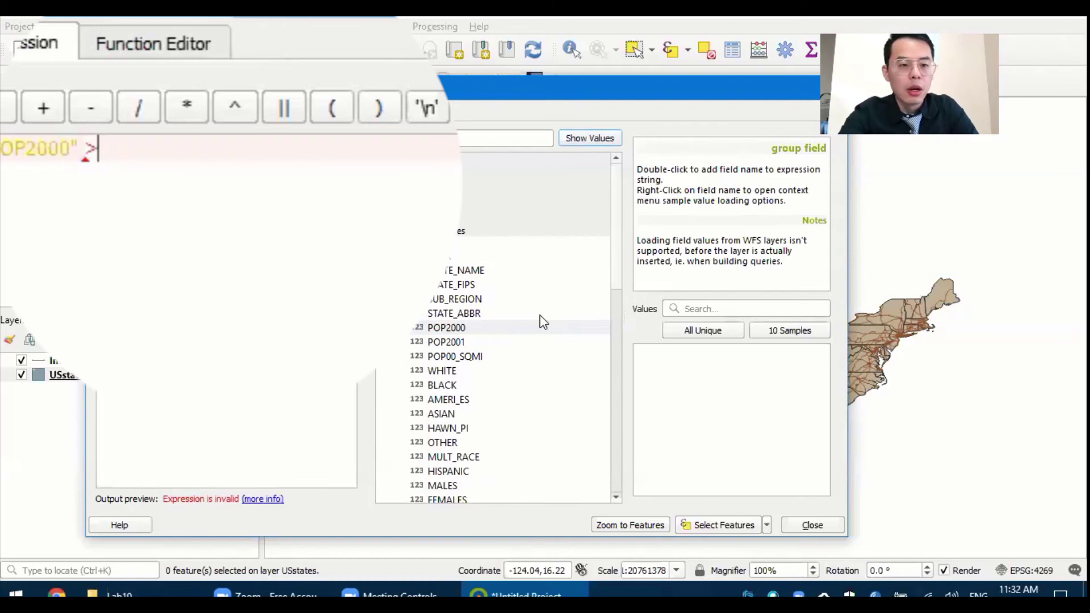
text( 2)
key(BackSpace)
key(BackSpace)
text(100000)
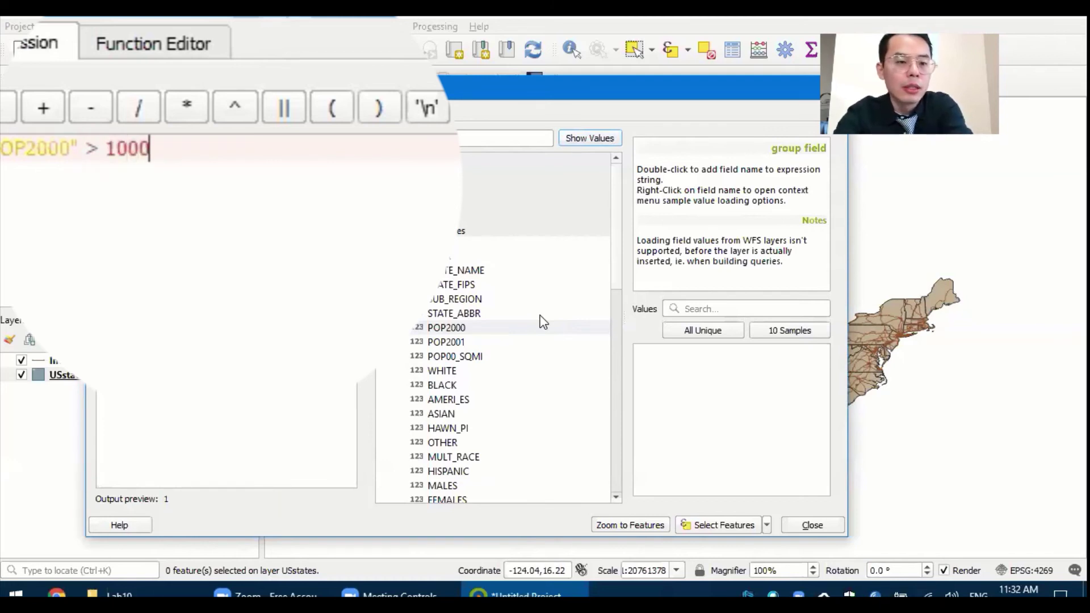
text(0000)
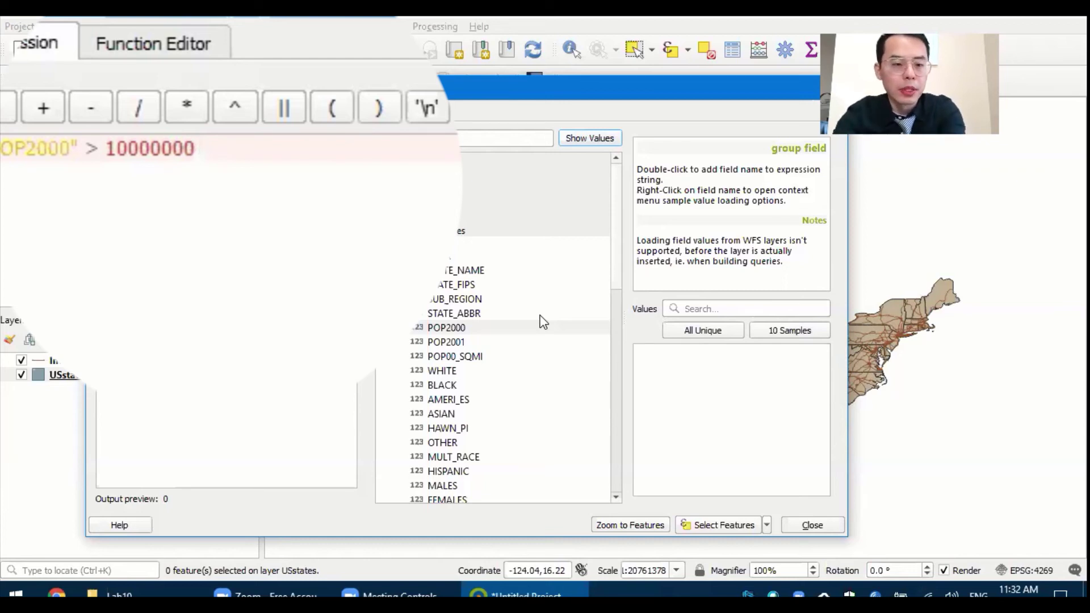
Step: Extend the expression with AND "POP00_SQMI" > 100 and select the matching states
text(AND)
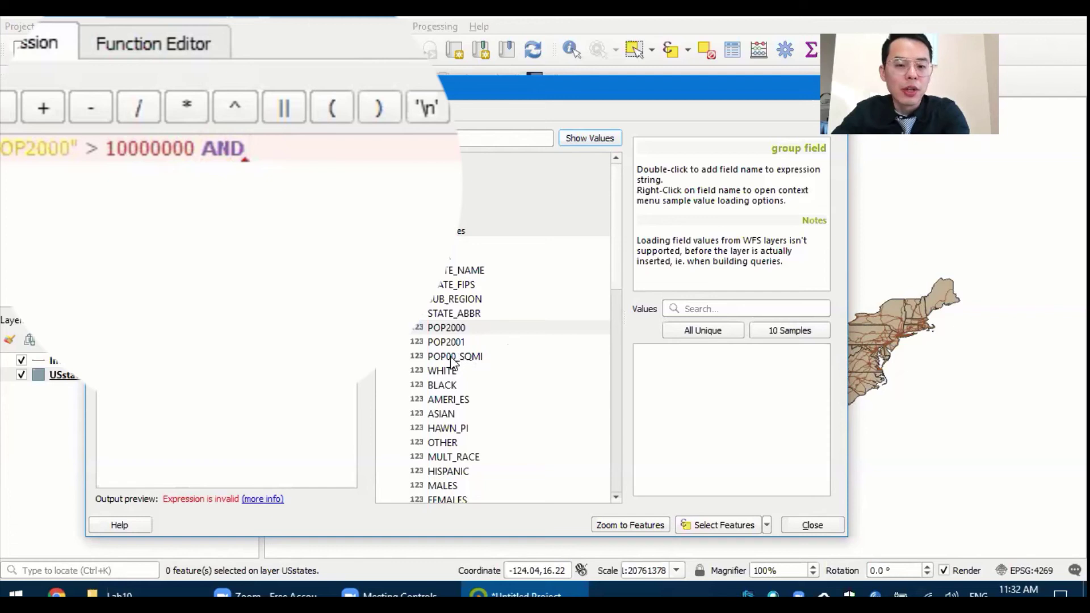
click(469, 360)
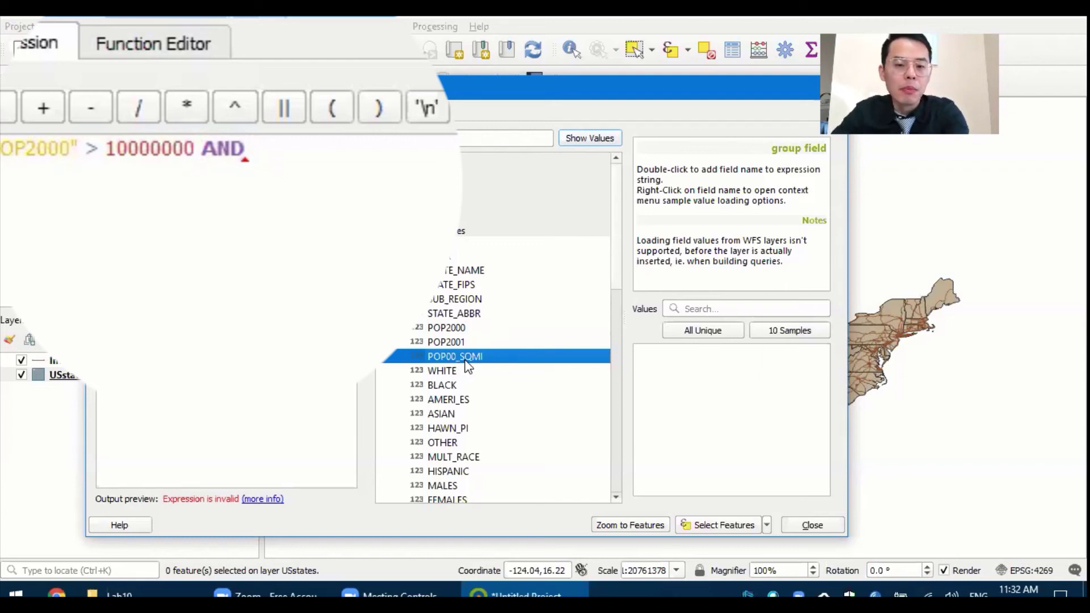
double_click(531, 361)
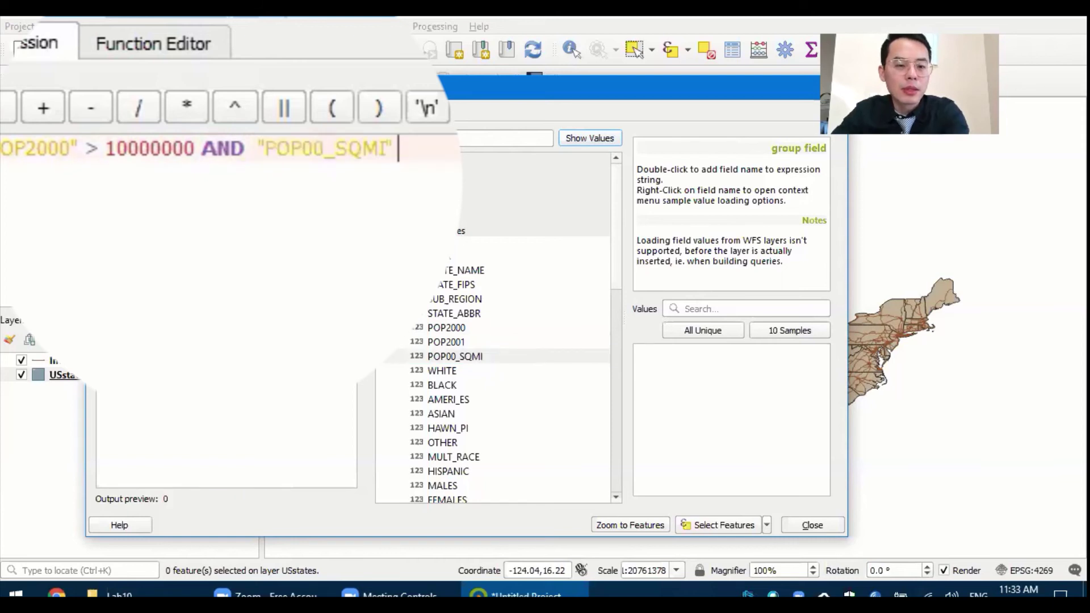
text(>)
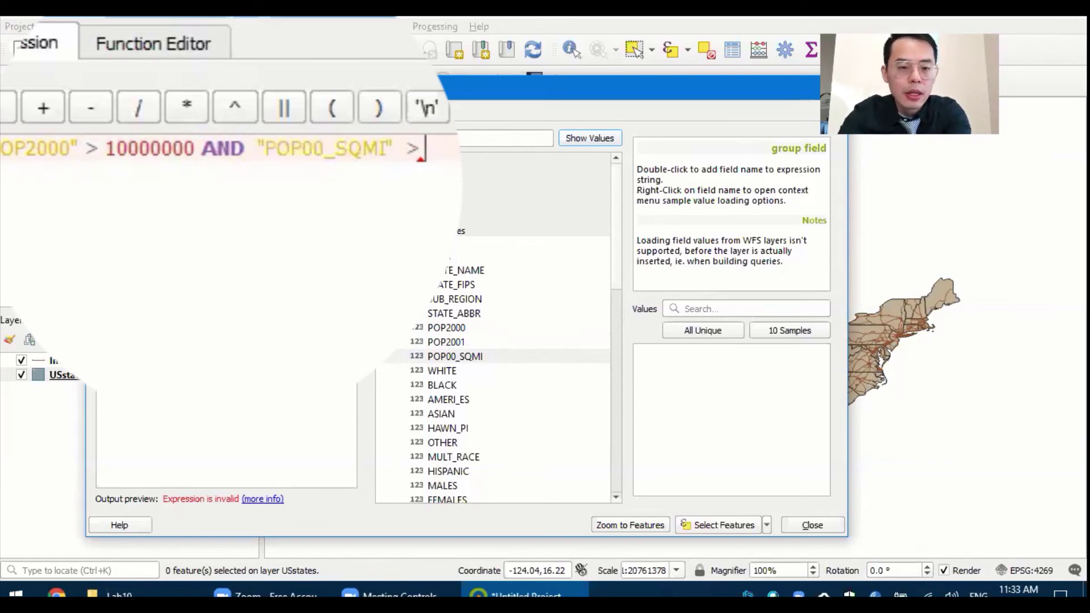
text( 100)
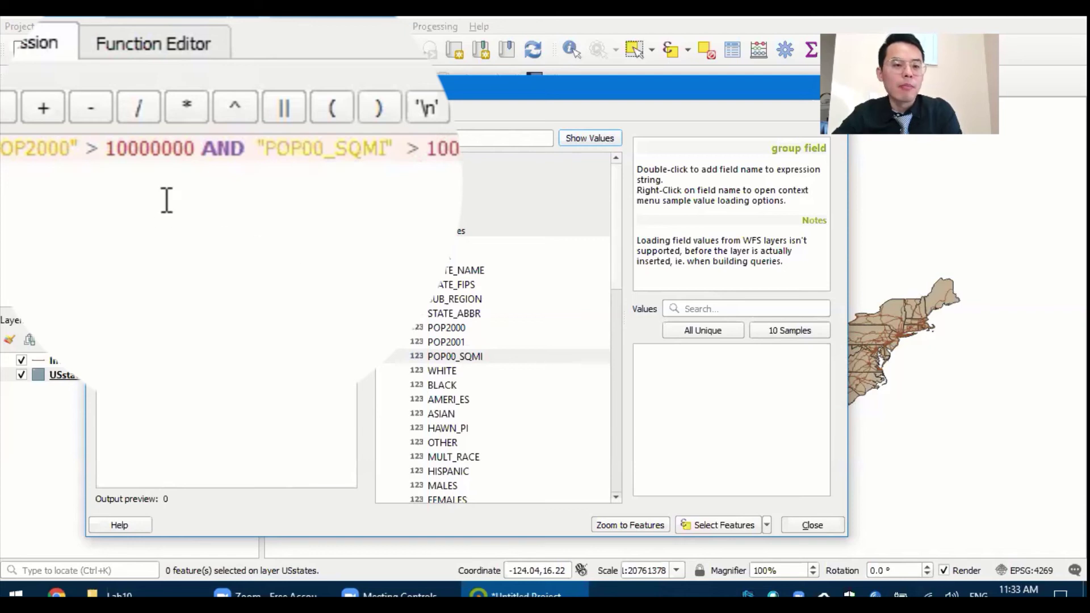
click(711, 525)
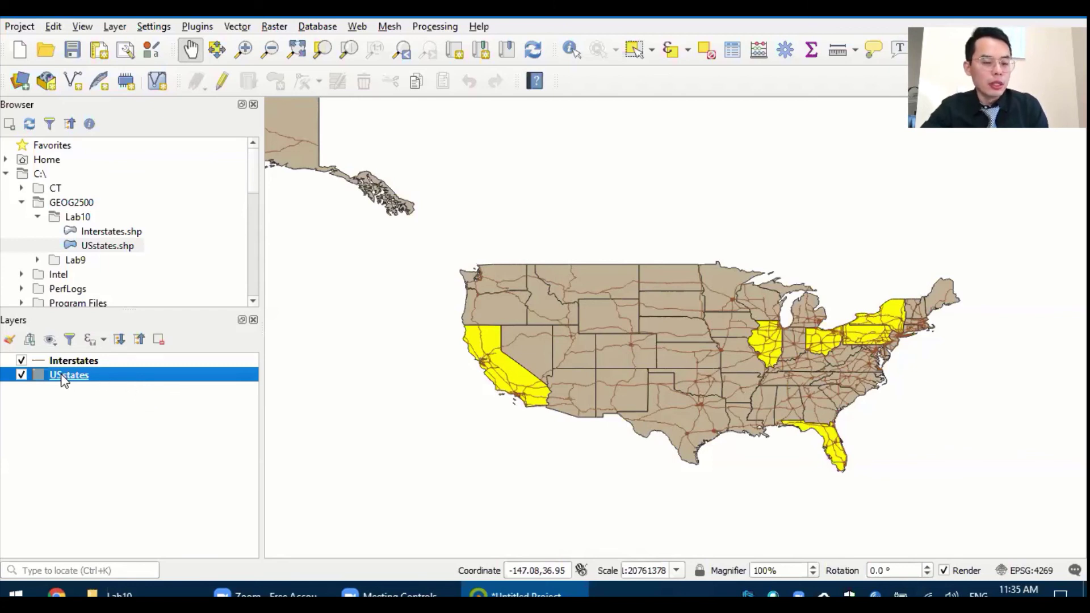
Step: Start exporting only the selected USstates features to a new vector file
right_click(123, 382)
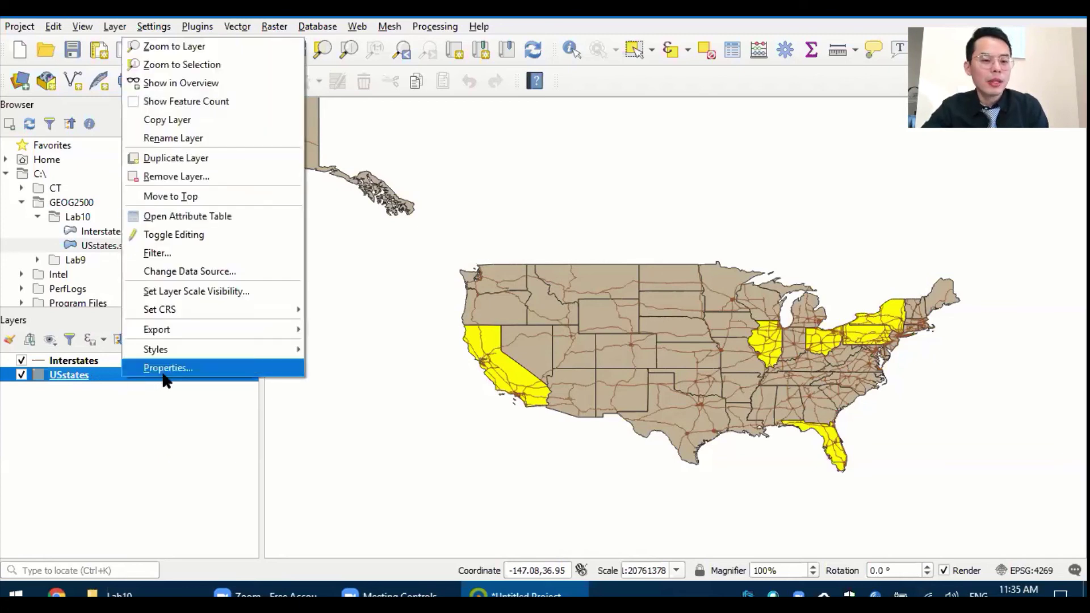
mouse_move(223, 332)
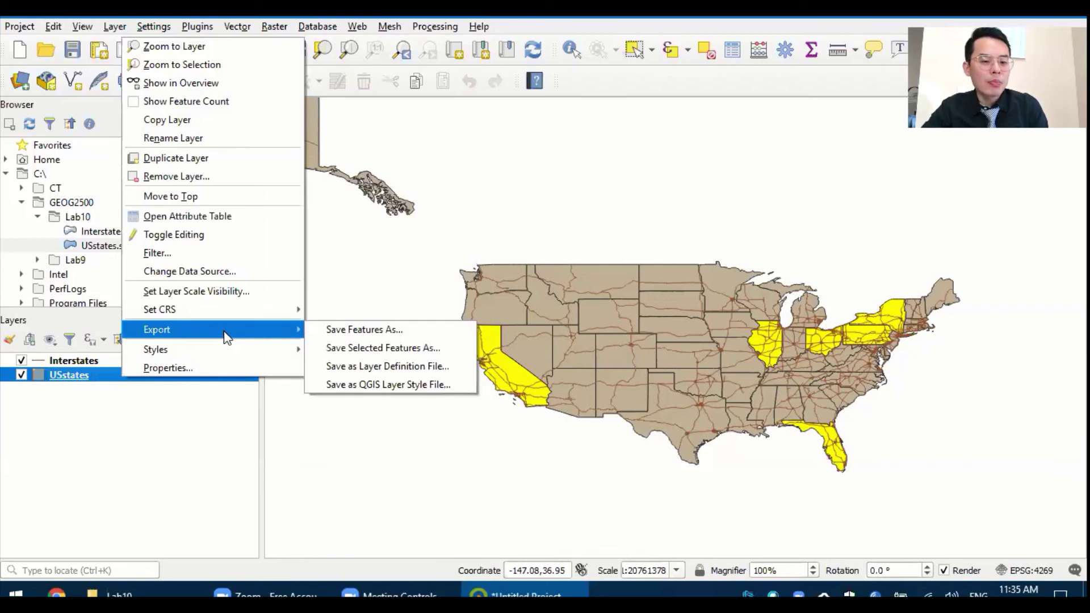
click(454, 348)
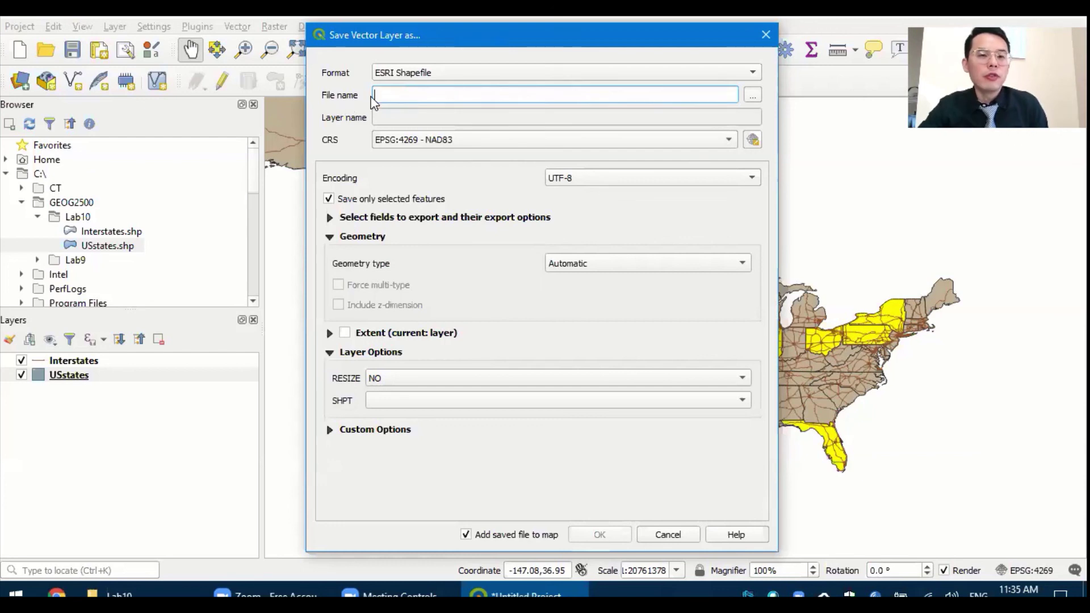
Step: Browse for the output file's location and open the Lab10 folder inside GEOG2500 on the C: drive
click(749, 95)
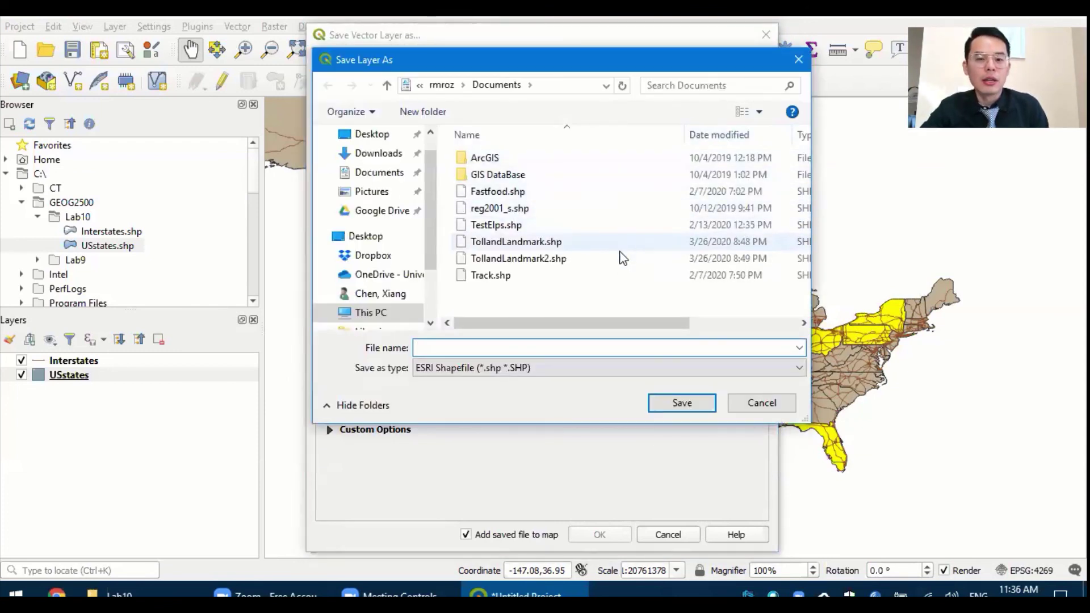
scroll(430, 213, down, 2)
scroll(429, 216, up, 2)
scroll(437, 218, down, 1)
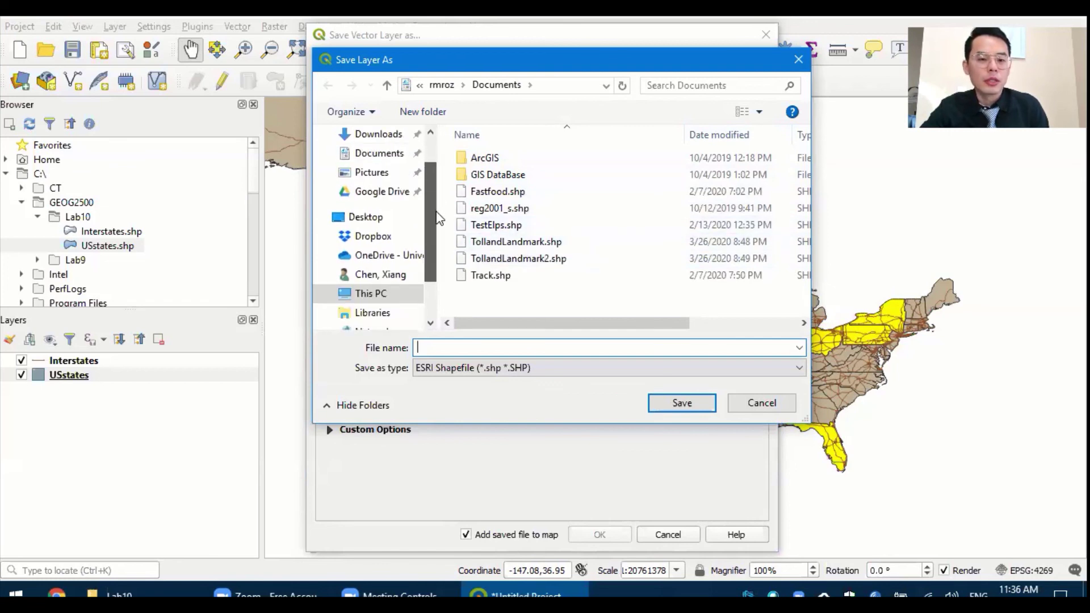
scroll(431, 233, down, 1)
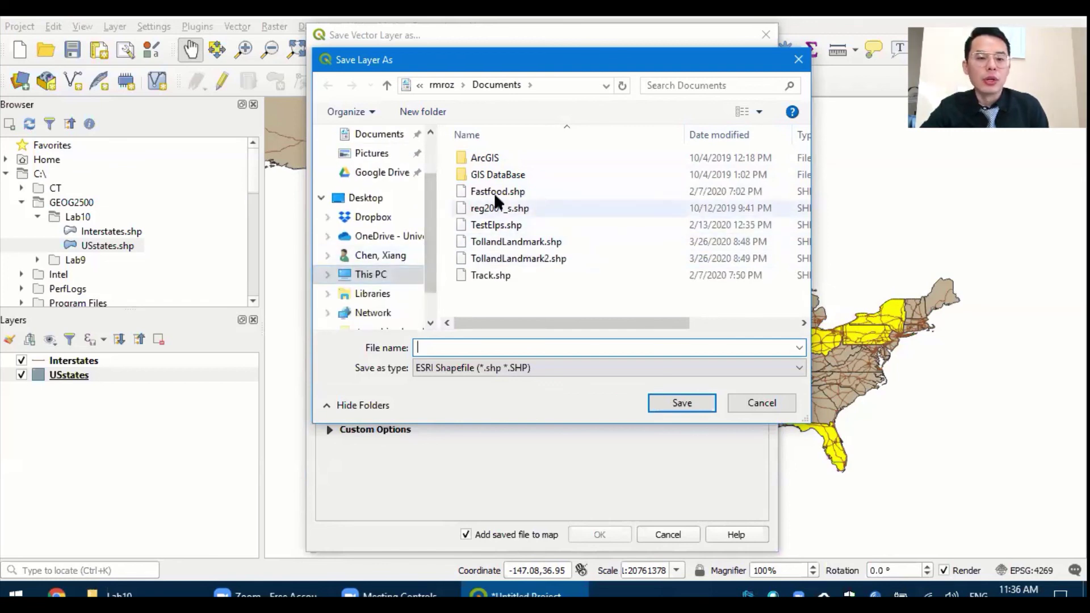
click(384, 280)
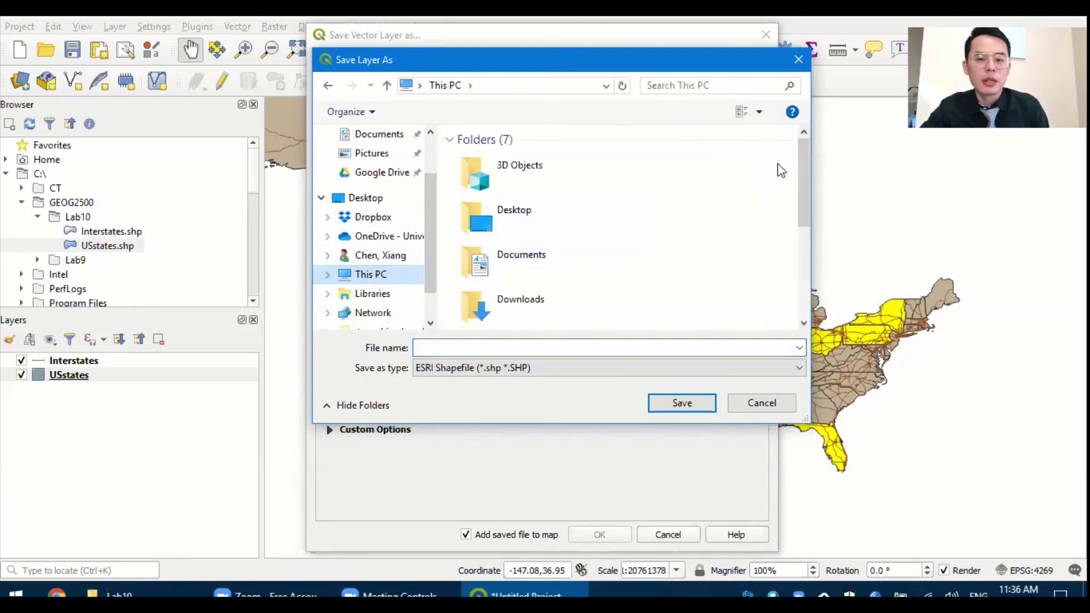
scroll(654, 270, down, 3)
double_click(567, 301)
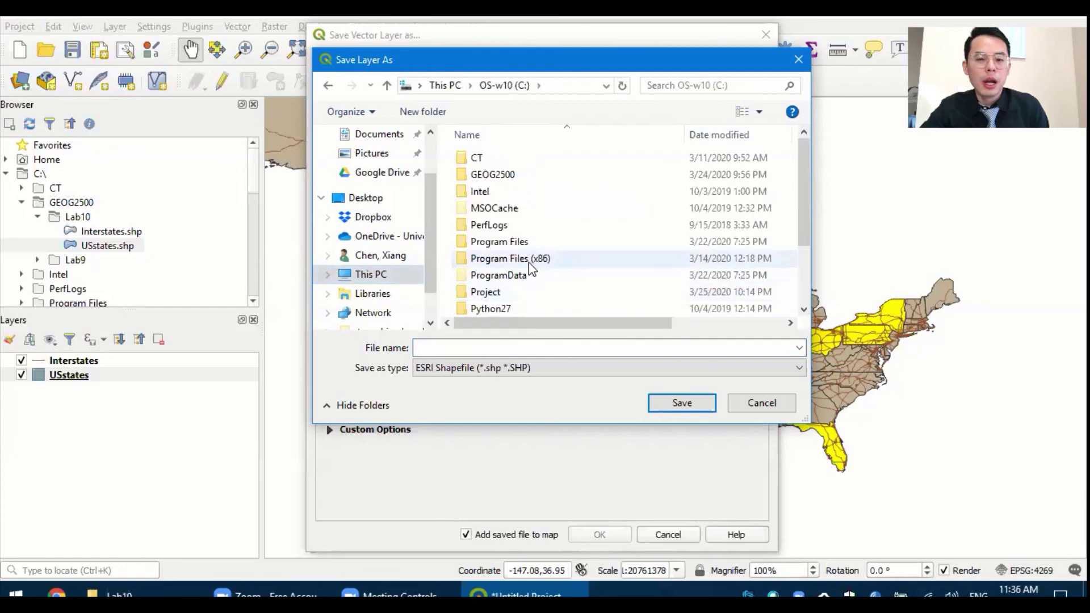
click(525, 177)
double_click(526, 177)
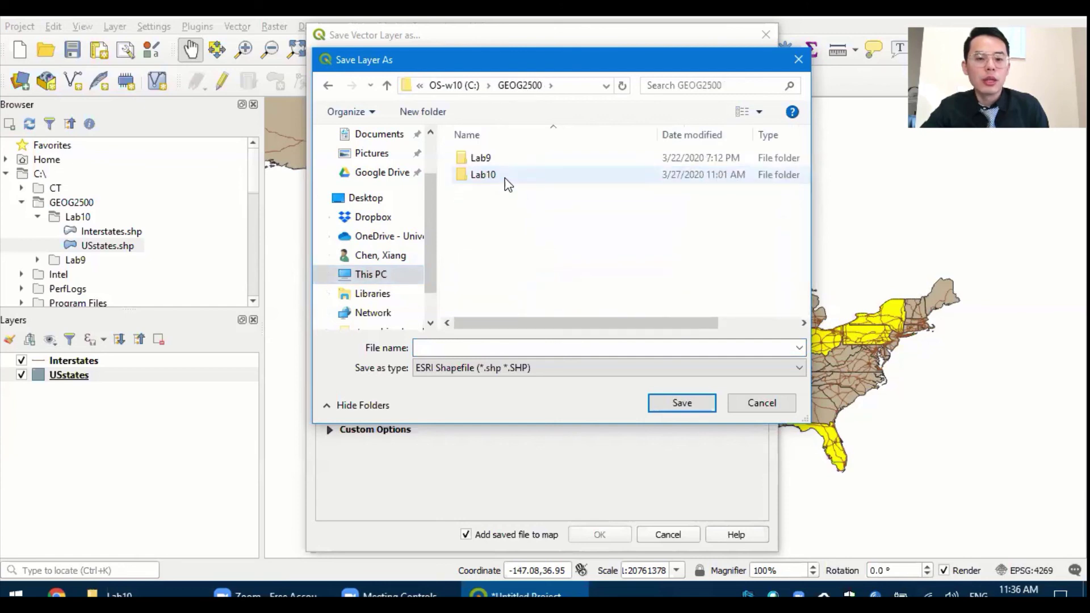
double_click(506, 177)
Step: Name the output shapefile Selected_states and accept it as the export file
click(493, 346)
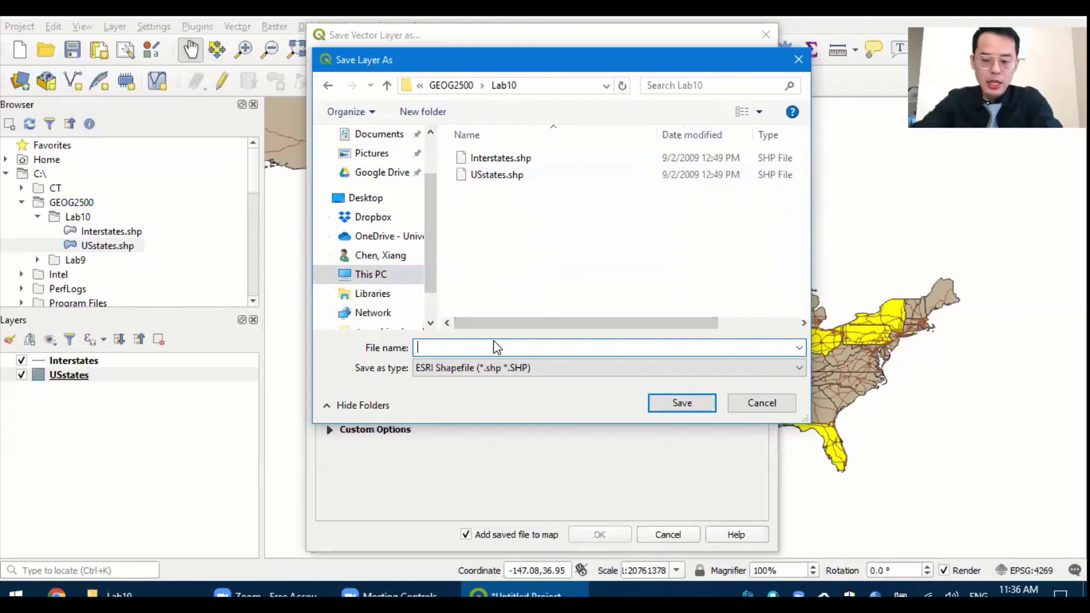
text(Selec)
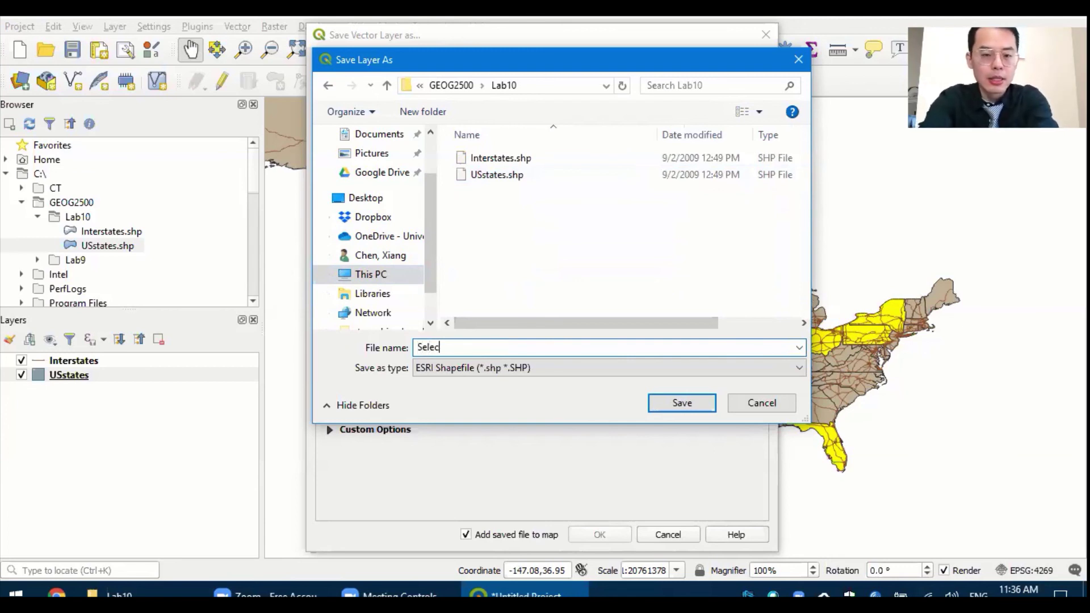
text(ted_states)
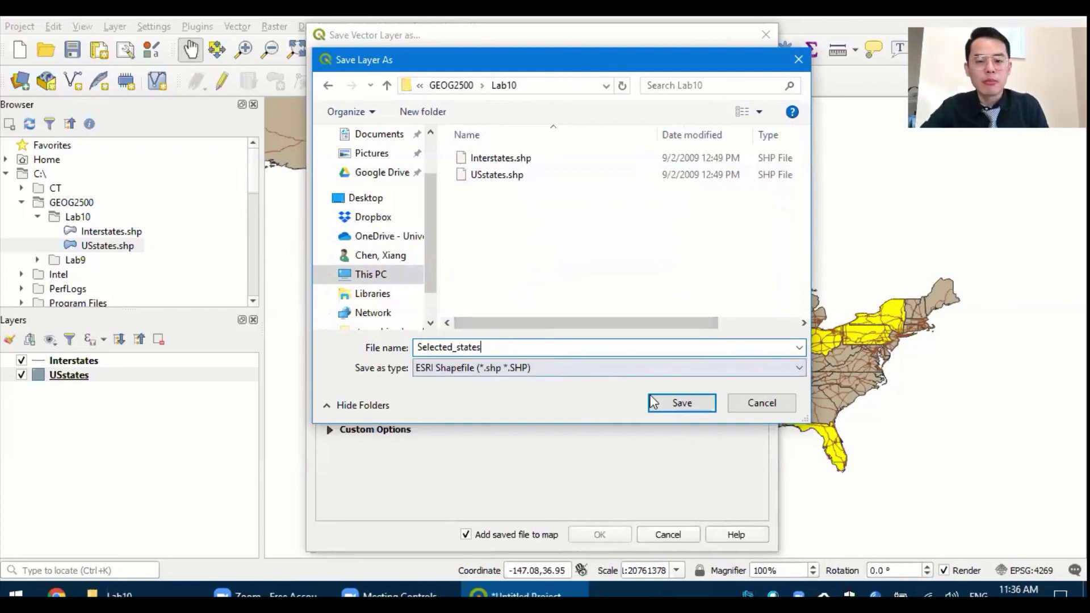
click(675, 402)
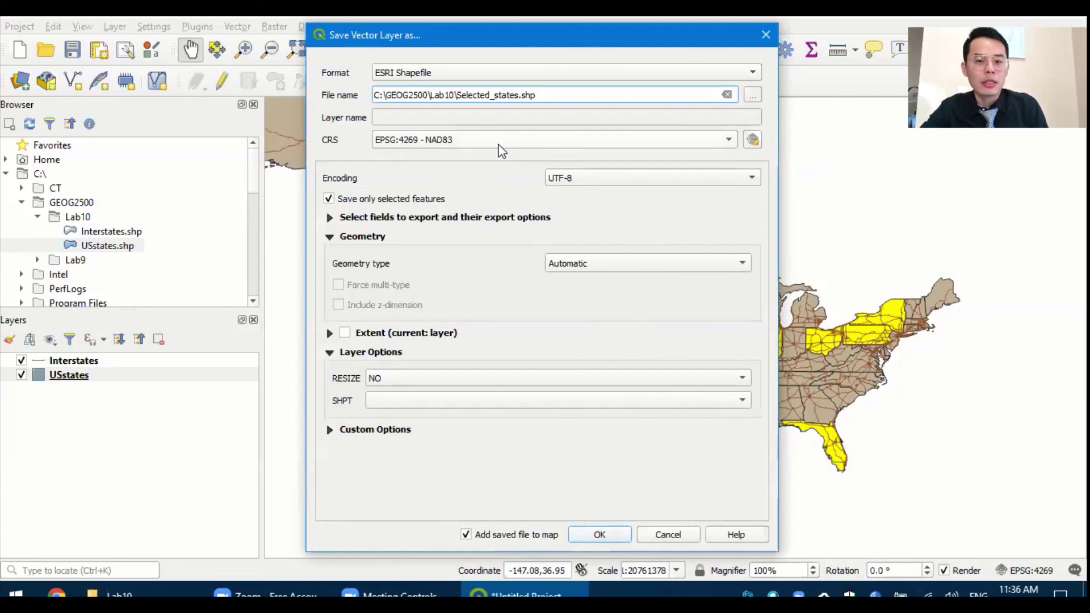
Step: Review the CRS choices and export fields, keeping EPSG:4269 - NAD83 and all fields, and export the selected states
click(728, 141)
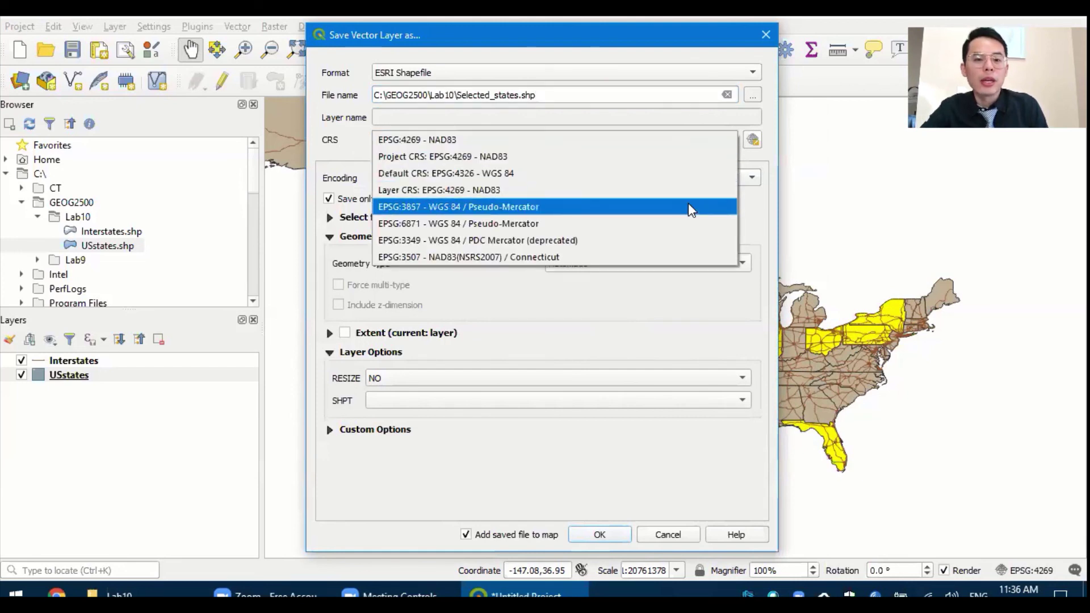
click(757, 150)
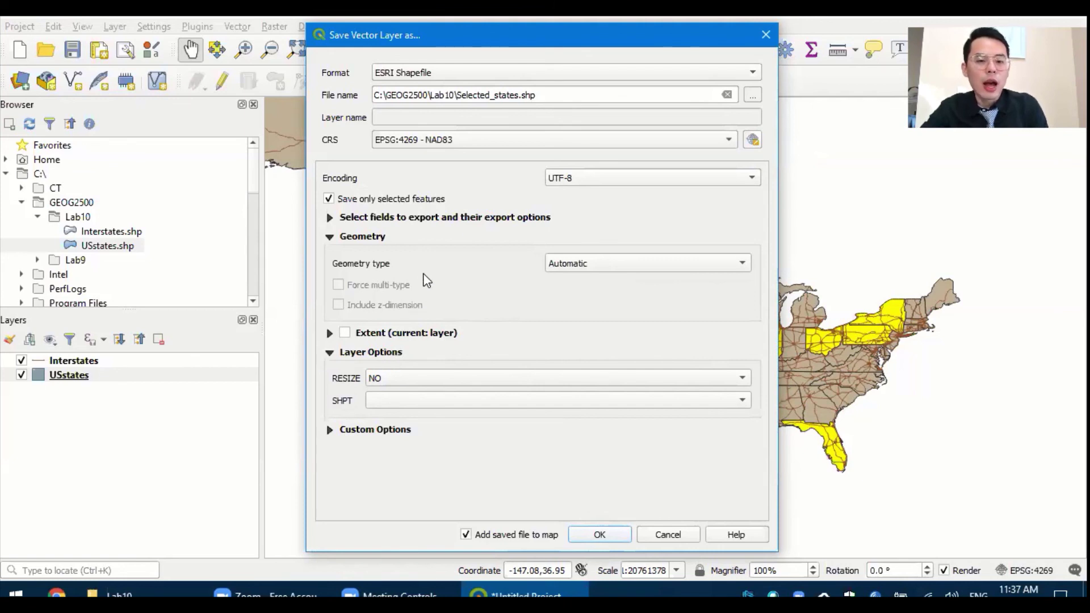
click(379, 223)
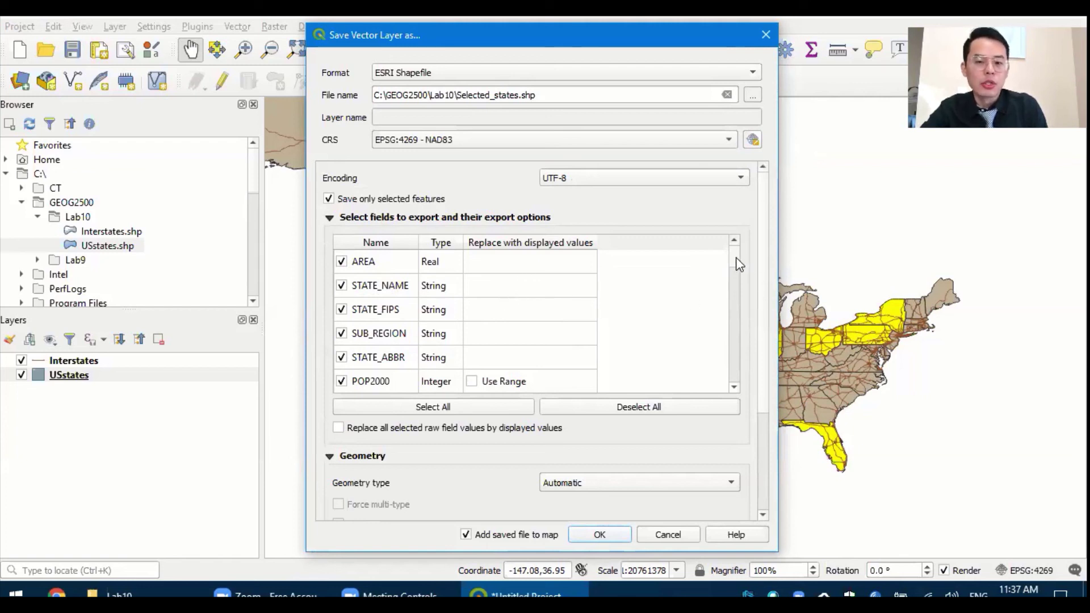
scroll(735, 265, down, 4)
scroll(736, 258, up, 4)
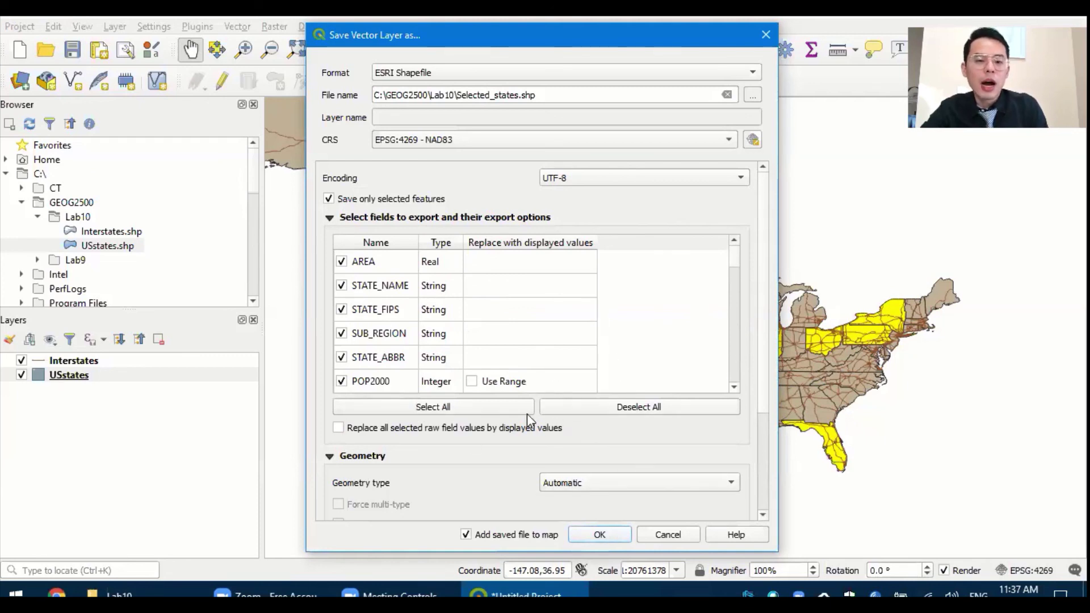
click(593, 537)
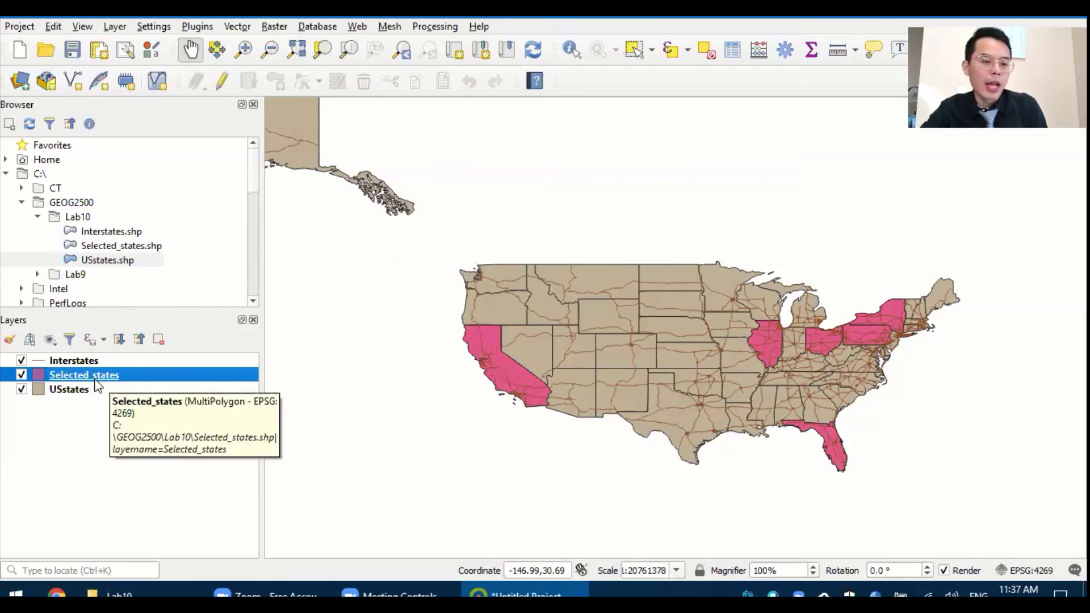
Step: Hide the USstates and Interstates layers so only Selected_states is displayed on the map
click(22, 390)
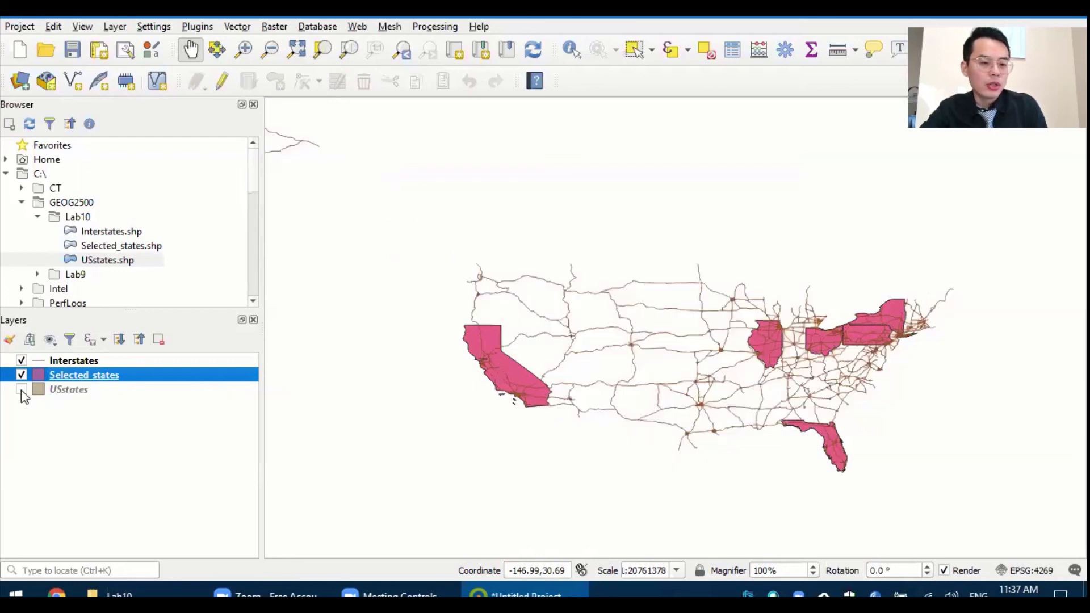
click(21, 362)
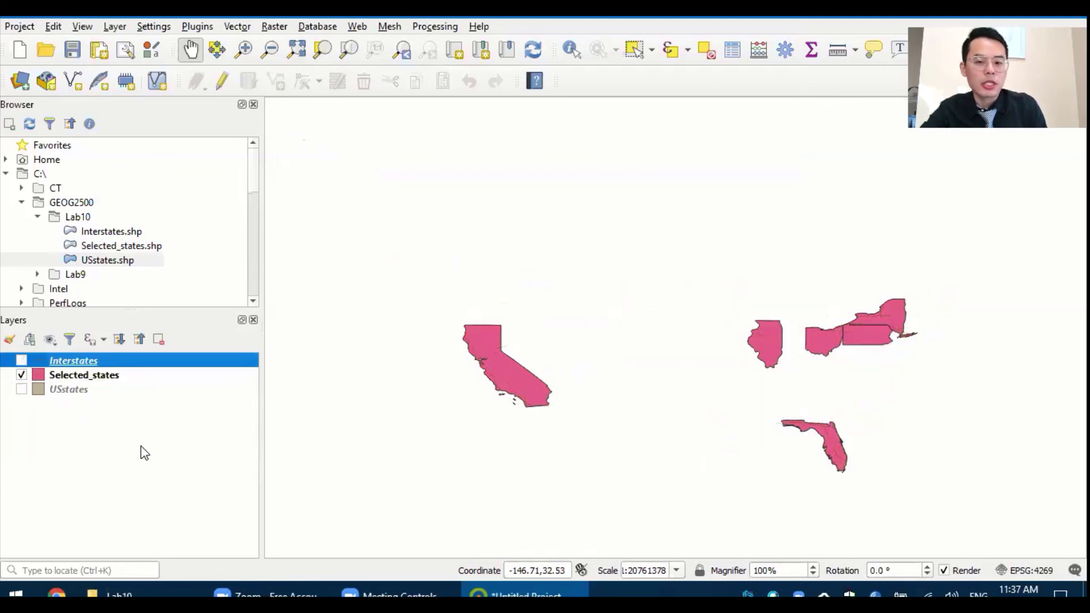